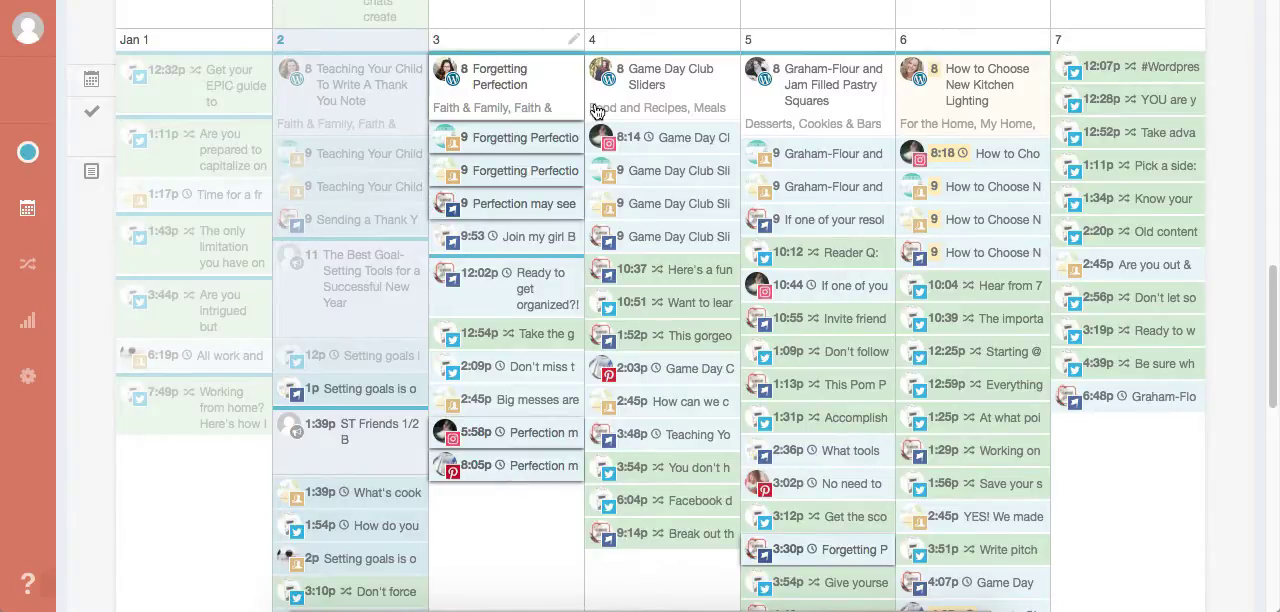
# - Create a new social campaign titled "New blog post template"
pyautogui.scroll(10, 1034, 171)
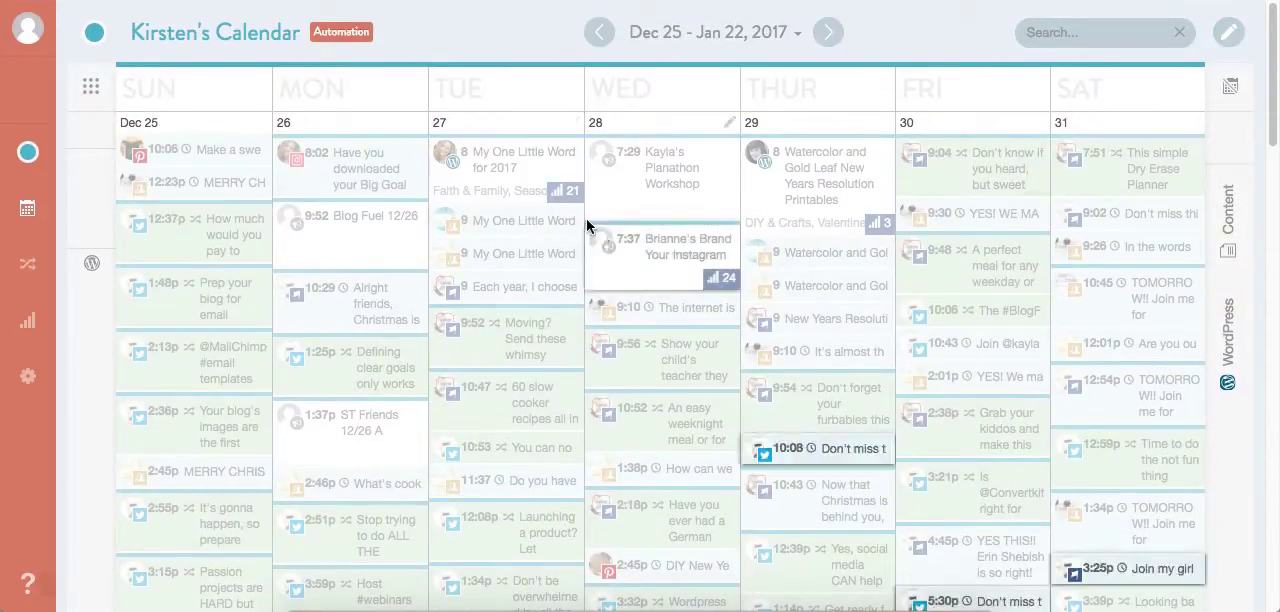
pyautogui.click(1228, 32)
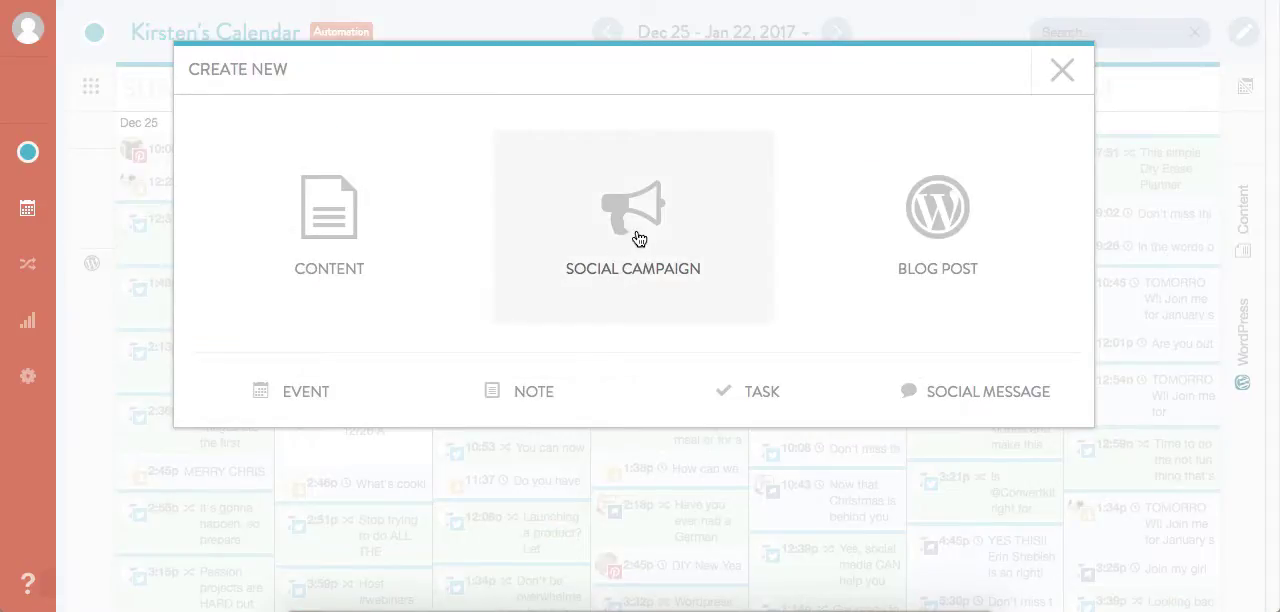
pyautogui.click(1062, 70)
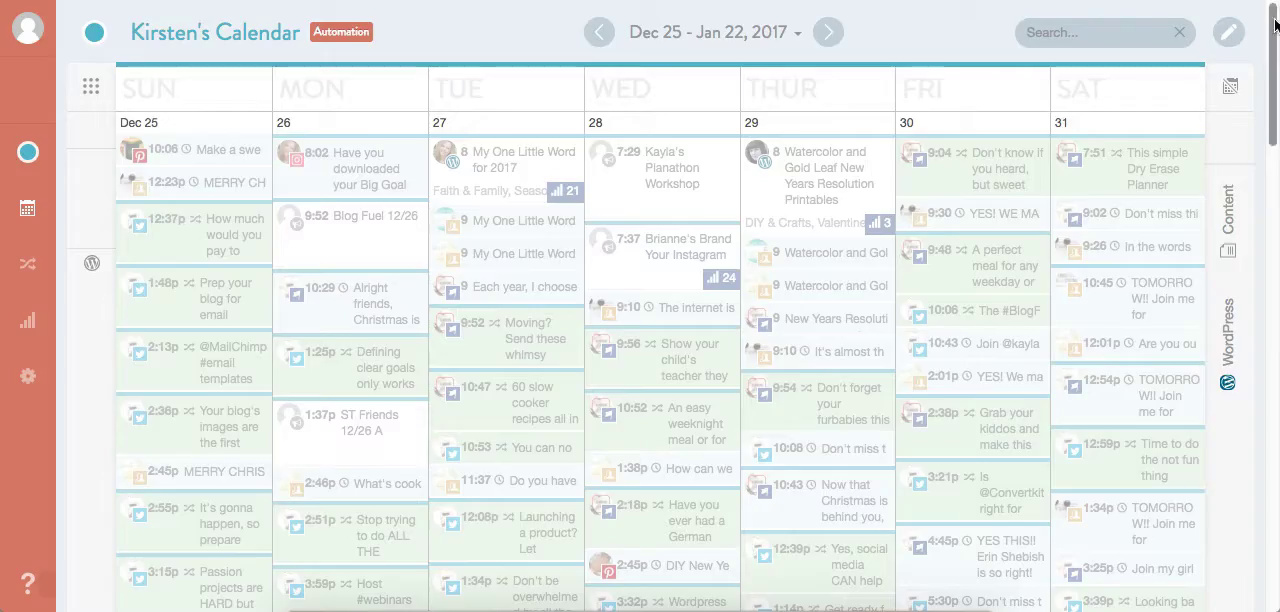
pyautogui.click(1226, 32)
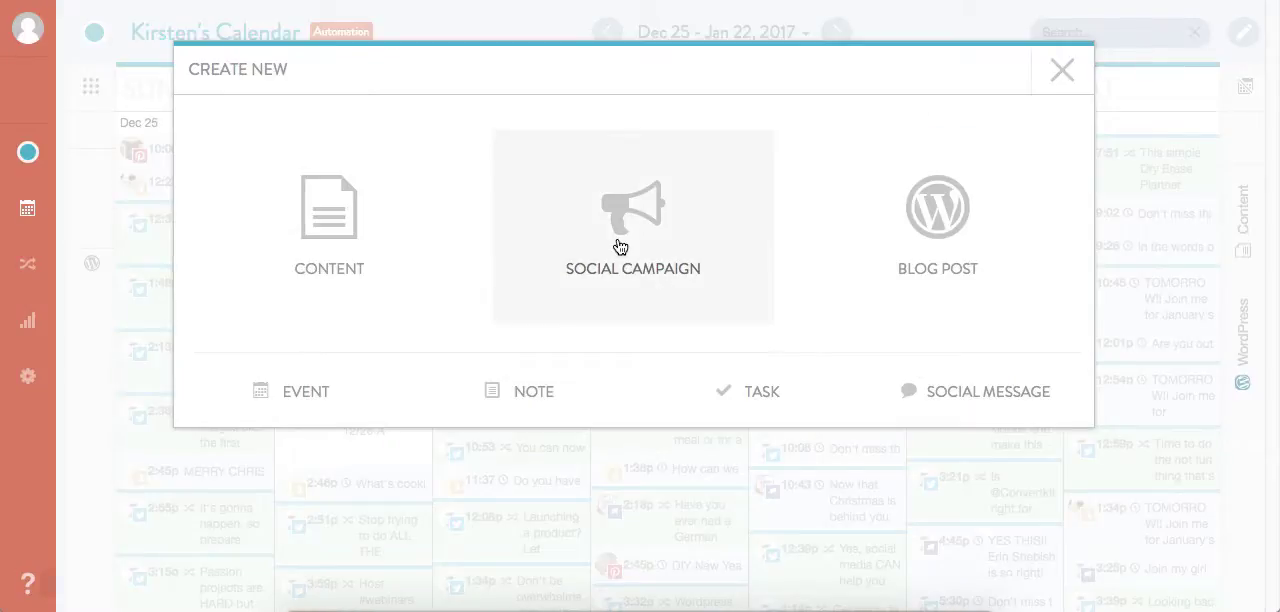
pyautogui.click(620, 247)
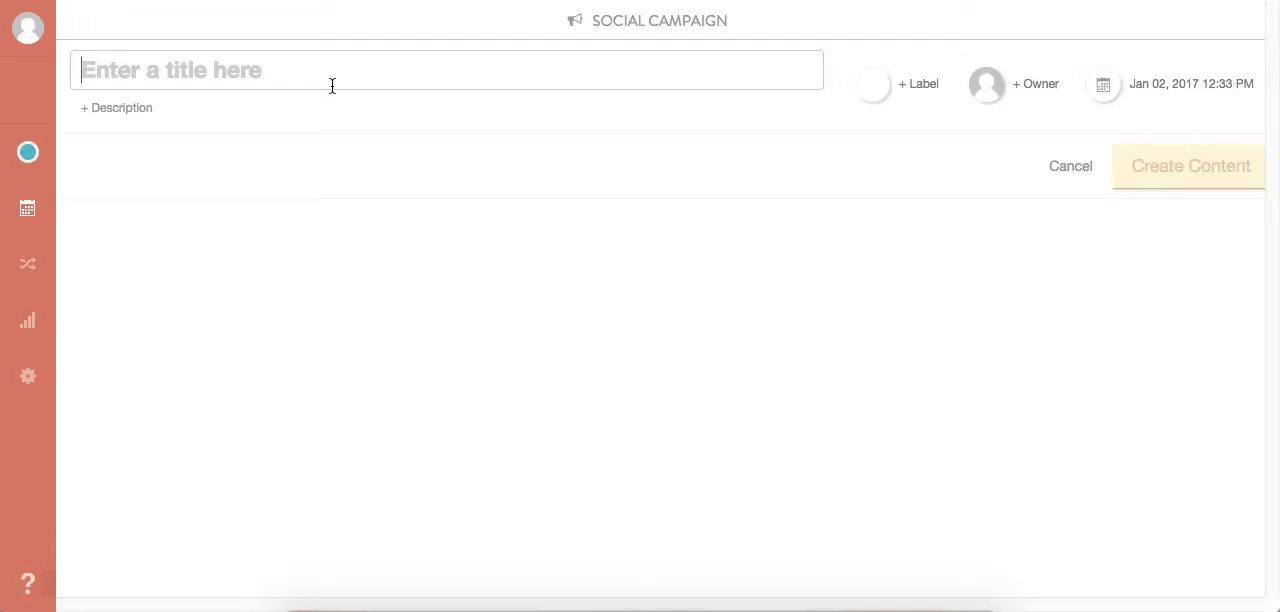
pyautogui.write('New blog post template')
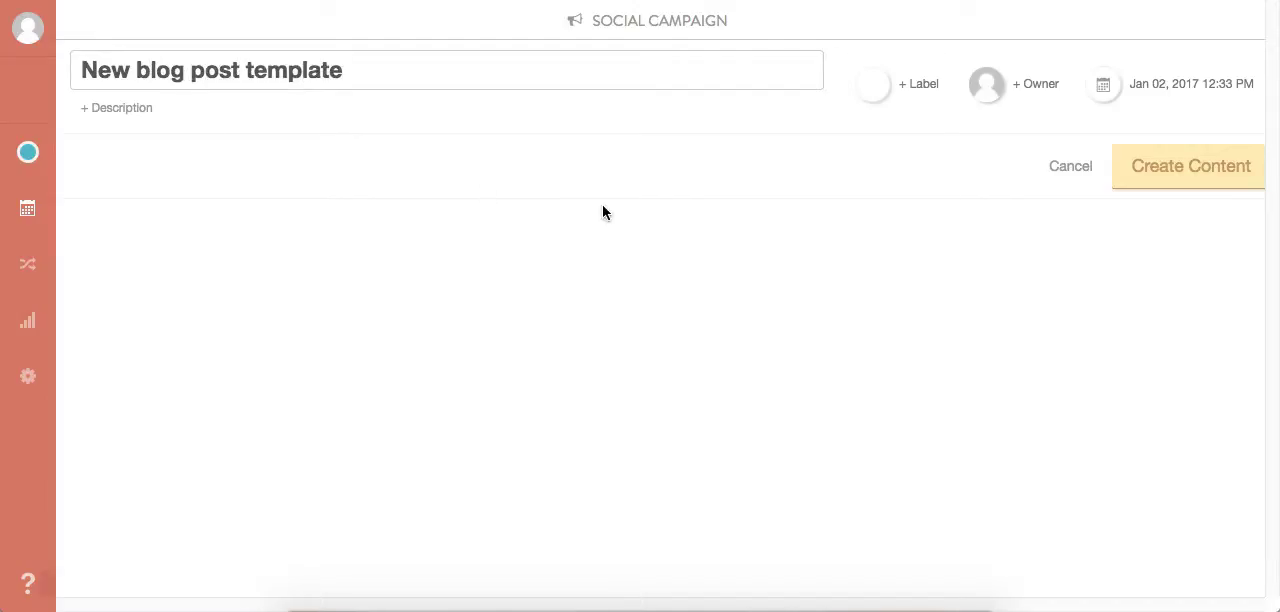
pyautogui.click(126, 109)
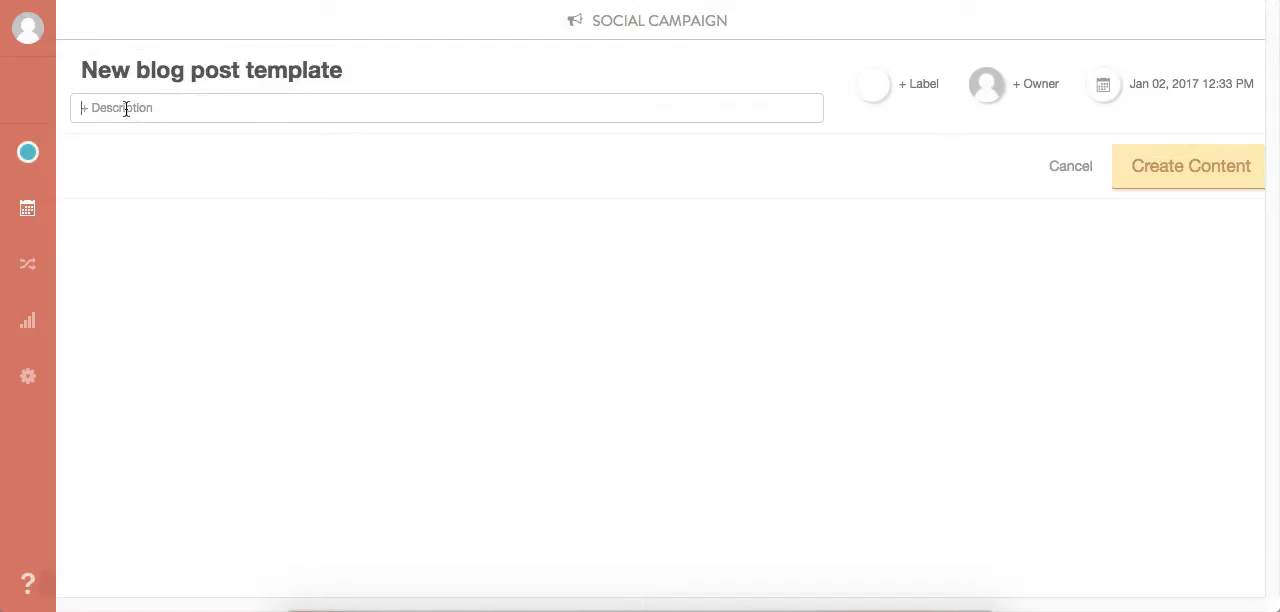
pyautogui.click(1178, 176)
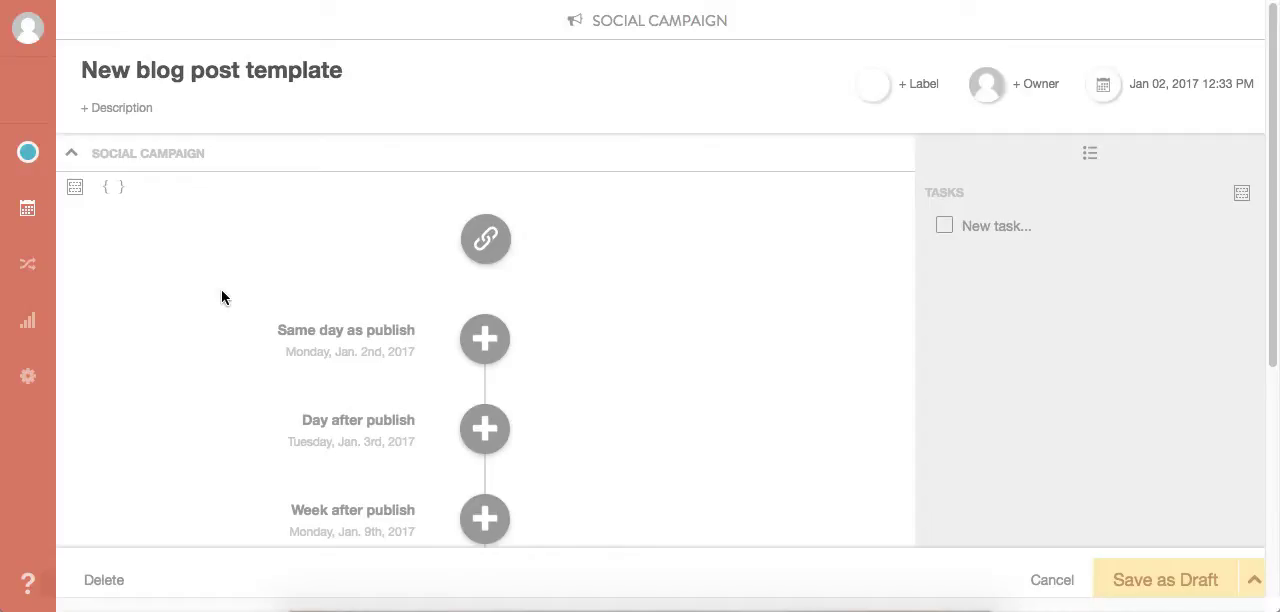
pyautogui.scroll(-5, 222, 307)
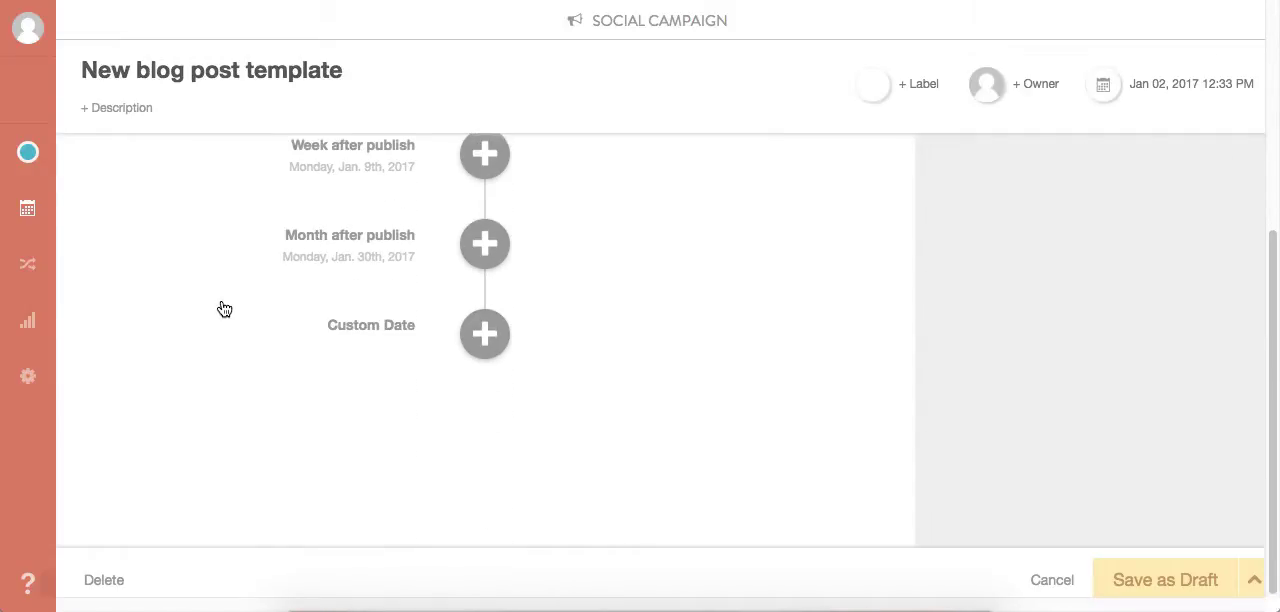
pyautogui.scroll(3, 222, 307)
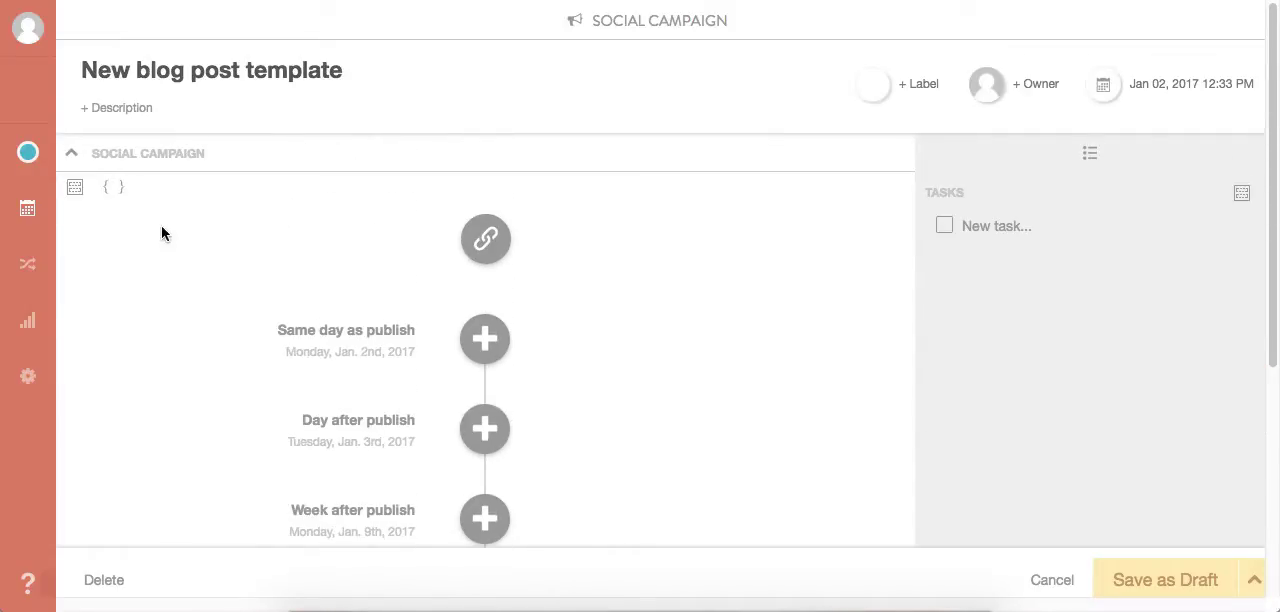
pyautogui.click(77, 192)
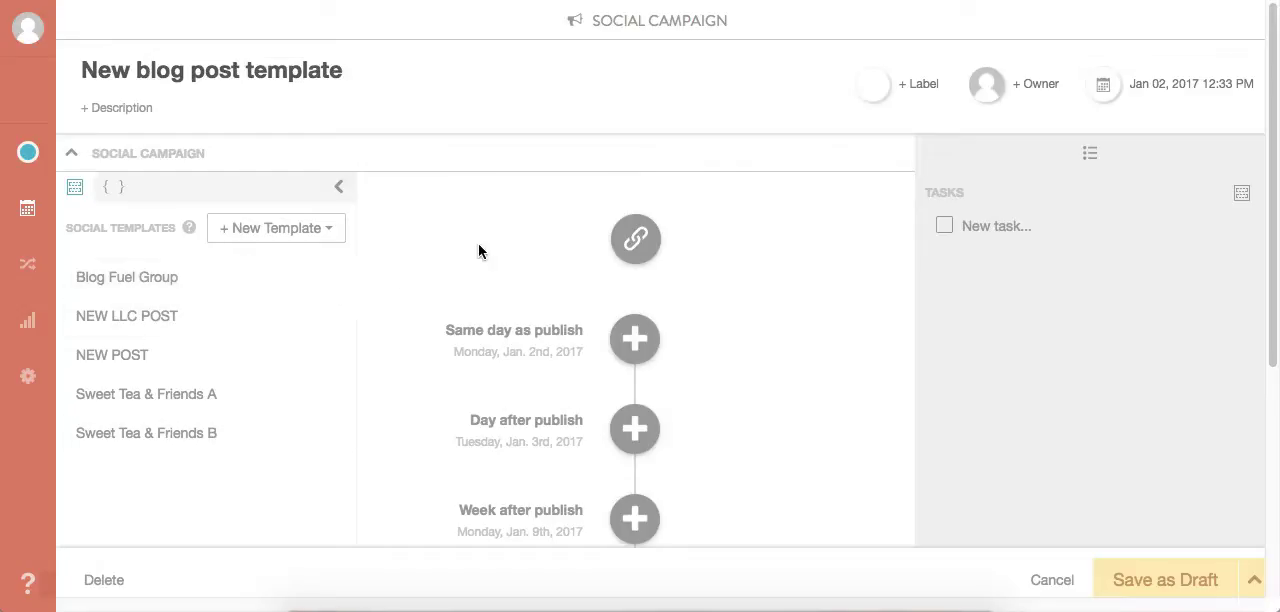
pyautogui.click(267, 233)
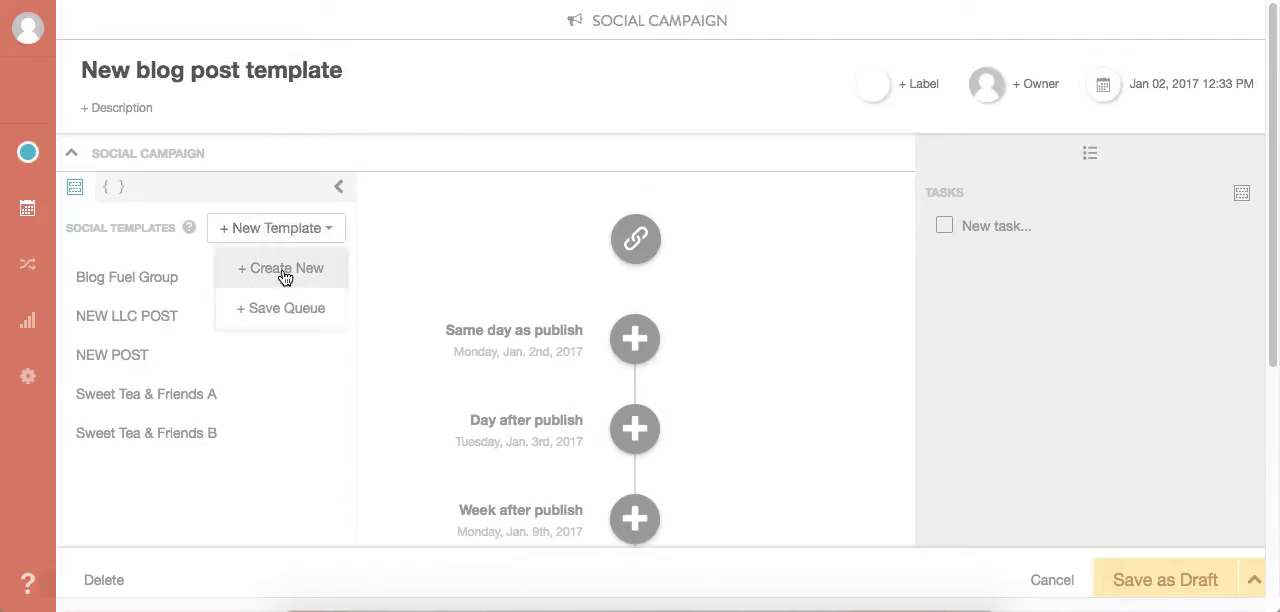
pyautogui.click(283, 272)
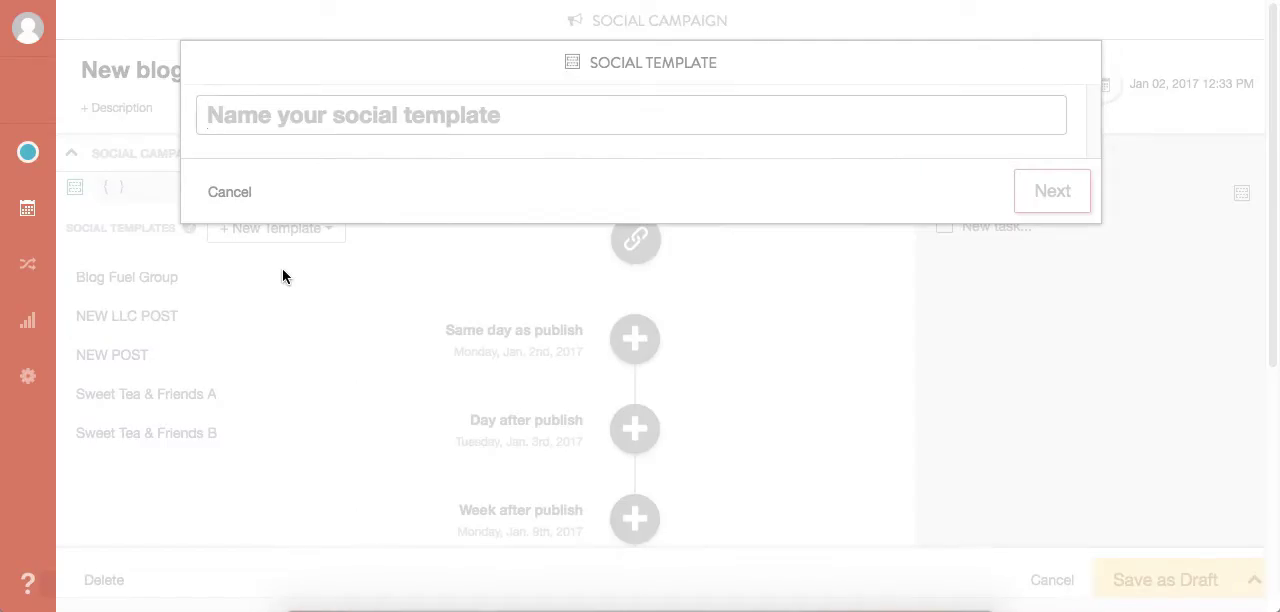
pyautogui.click(230, 193)
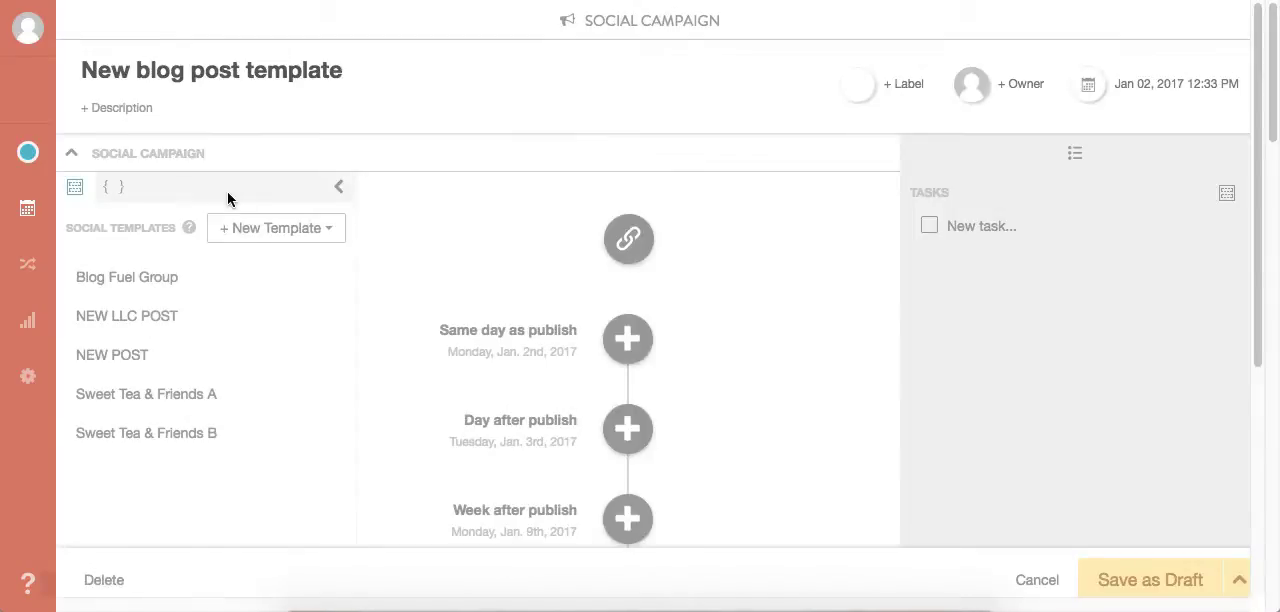
pyautogui.click(103, 192)
pyautogui.click(481, 243)
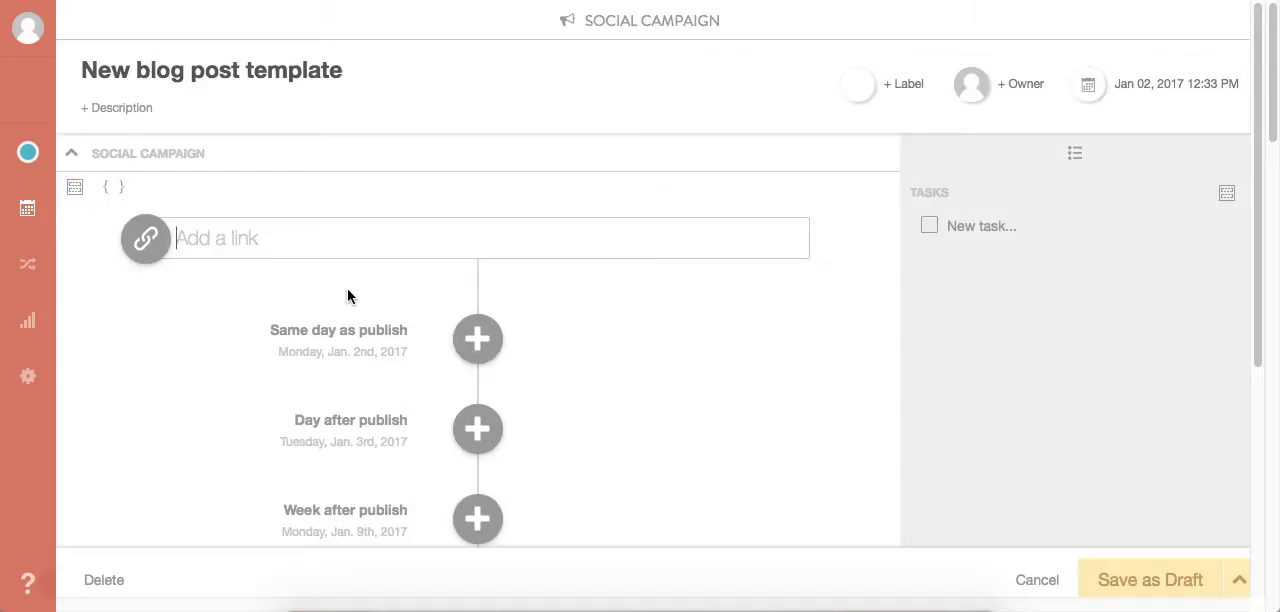
# - Create a new social template named "New blog post template" from the campaign's social templates
pyautogui.click(74, 186)
pyautogui.click(277, 227)
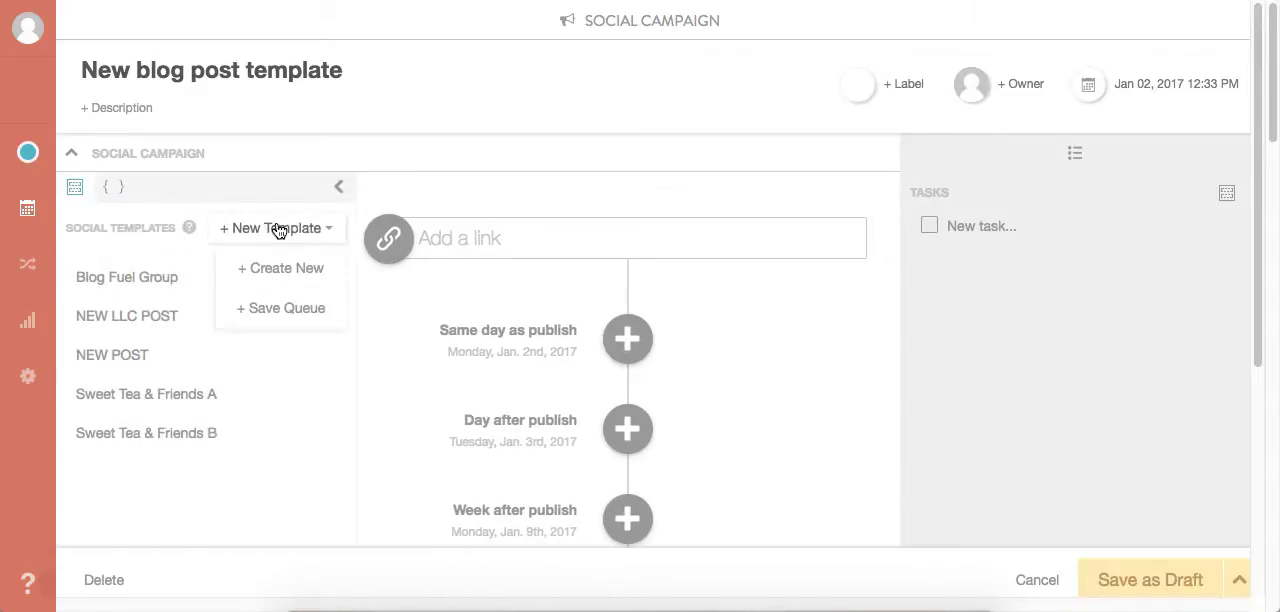
pyautogui.click(280, 277)
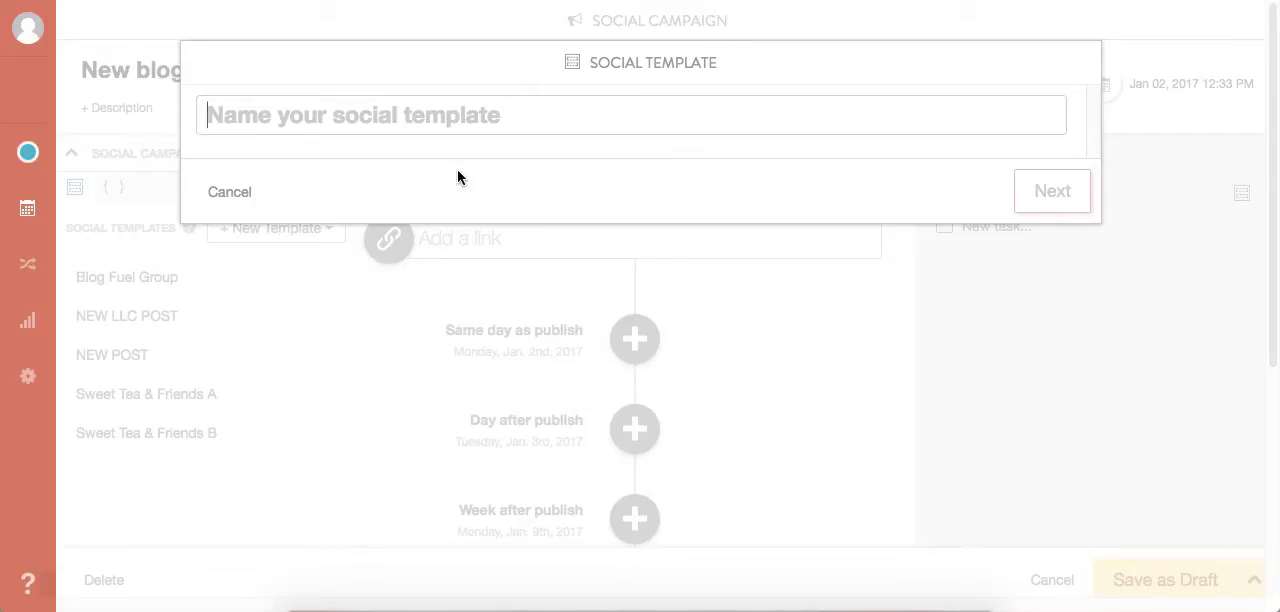
pyautogui.write('New blog post template')
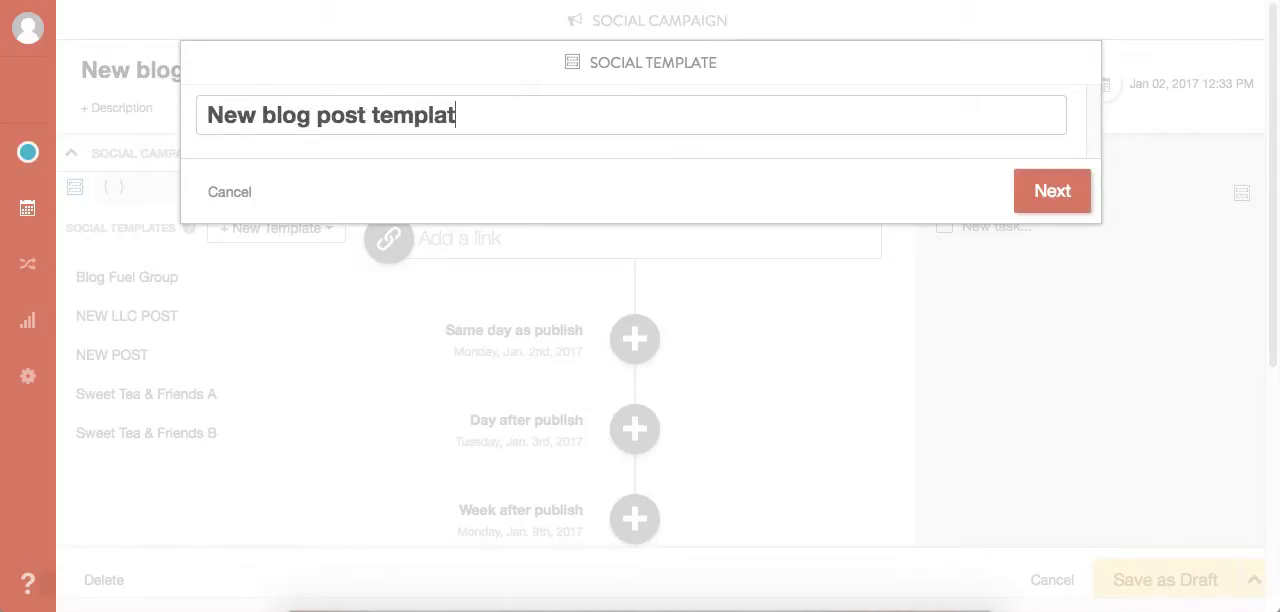
pyautogui.click(1072, 205)
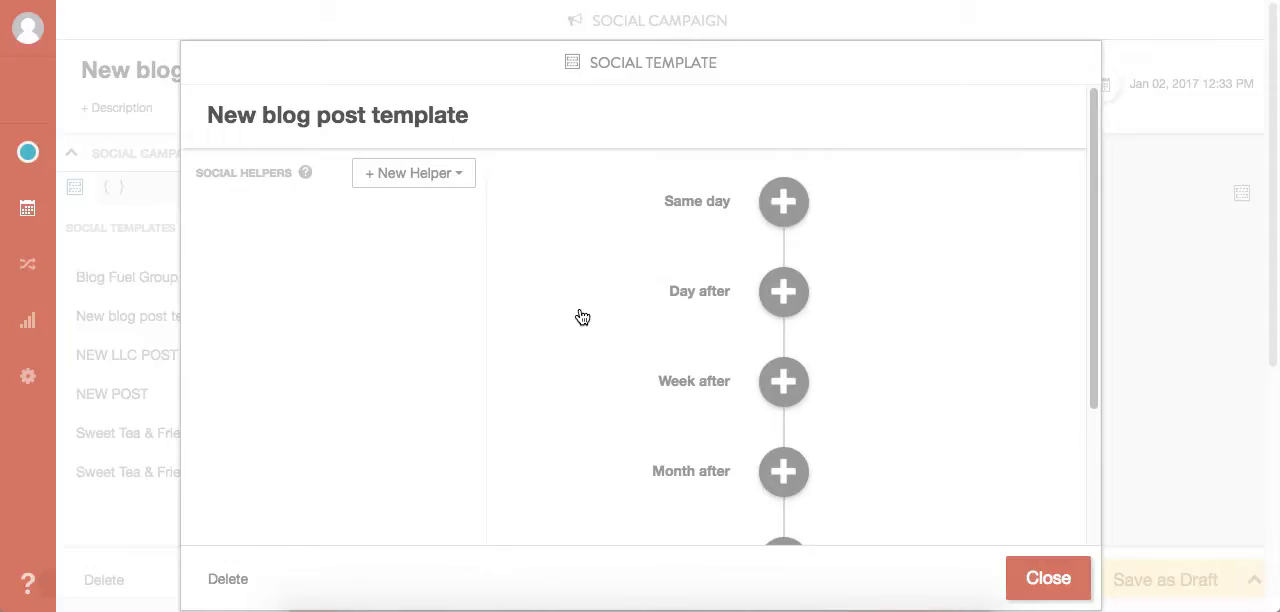
# - Start a same-day message in the template and assign it to the Facebook page bearing the calendar owner's name
pyautogui.click(786, 204)
pyautogui.click(668, 280)
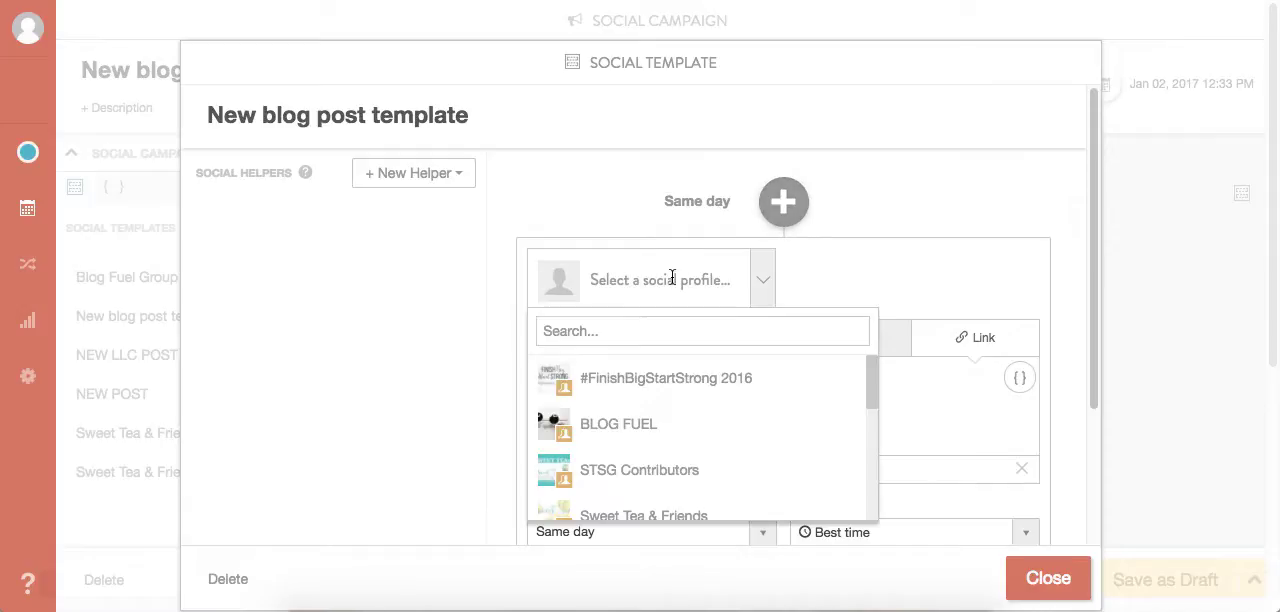
pyautogui.scroll(-3, 660, 438)
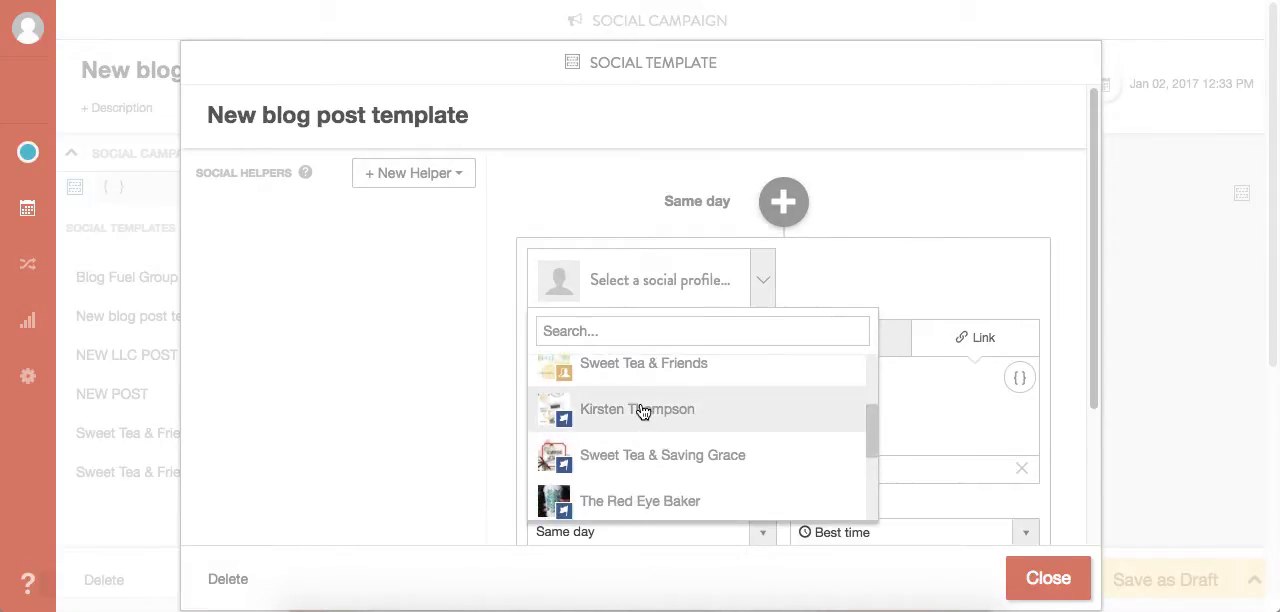
pyautogui.click(643, 412)
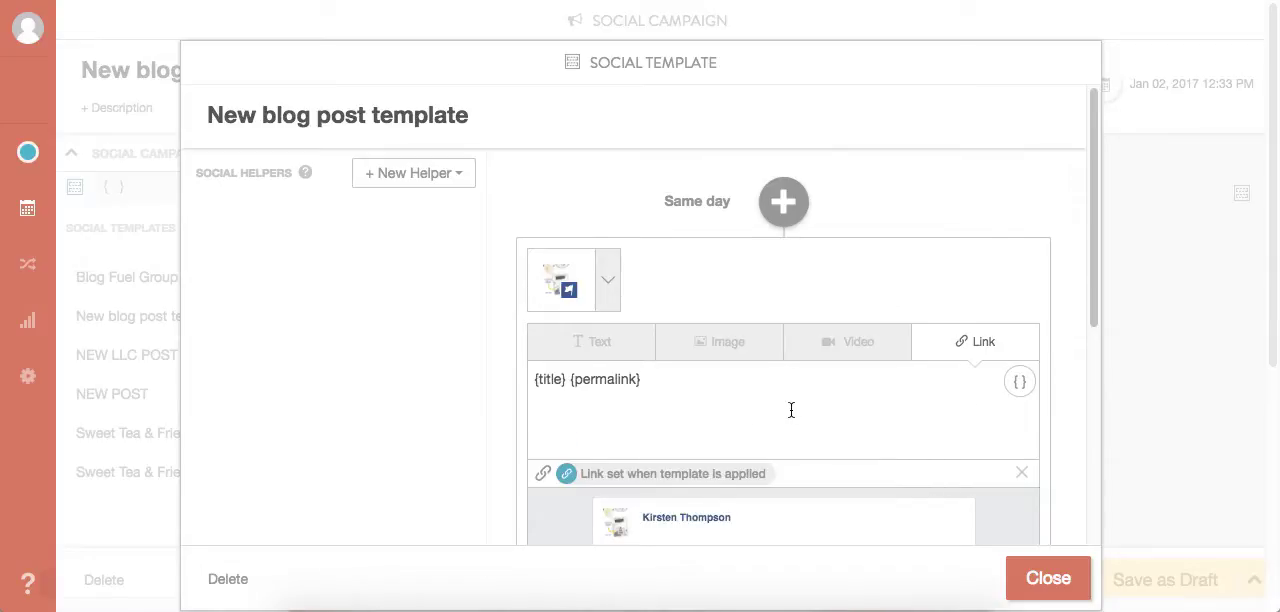
# - Examine the Facebook message's title and permalink placeholders, its link preview and its scheduling options
pyautogui.scroll(-5, 793, 410)
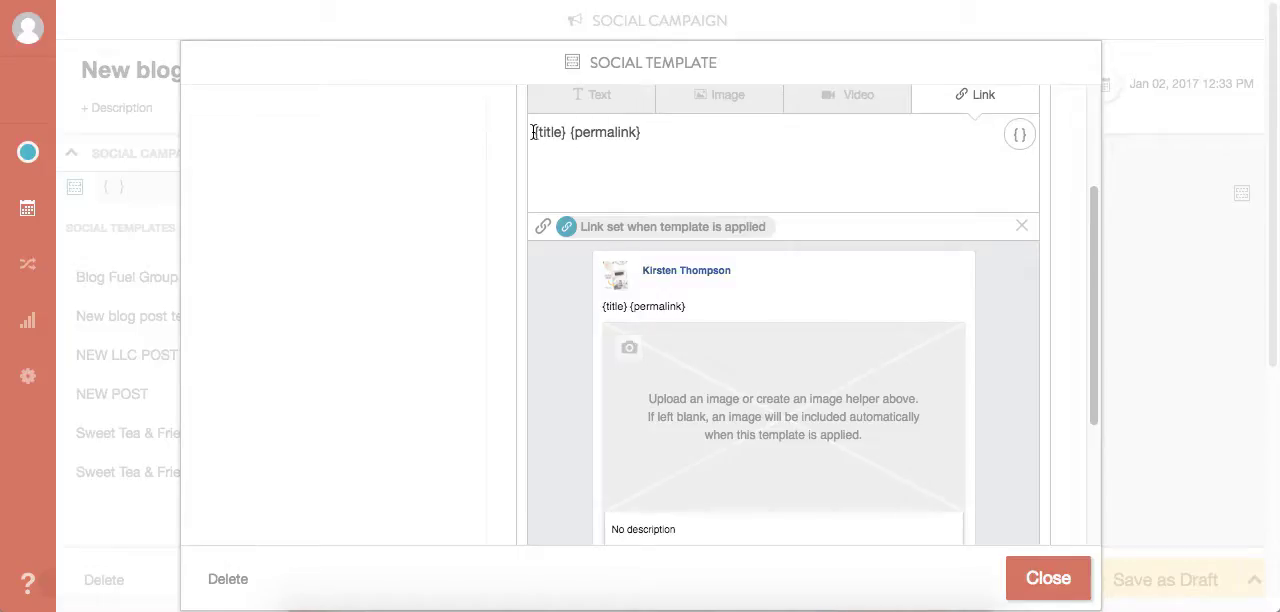
pyautogui.moveTo(532, 132); pyautogui.dragTo(665, 137)
pyautogui.click(729, 145)
pyautogui.scroll(2, 729, 150)
pyautogui.click(1020, 249)
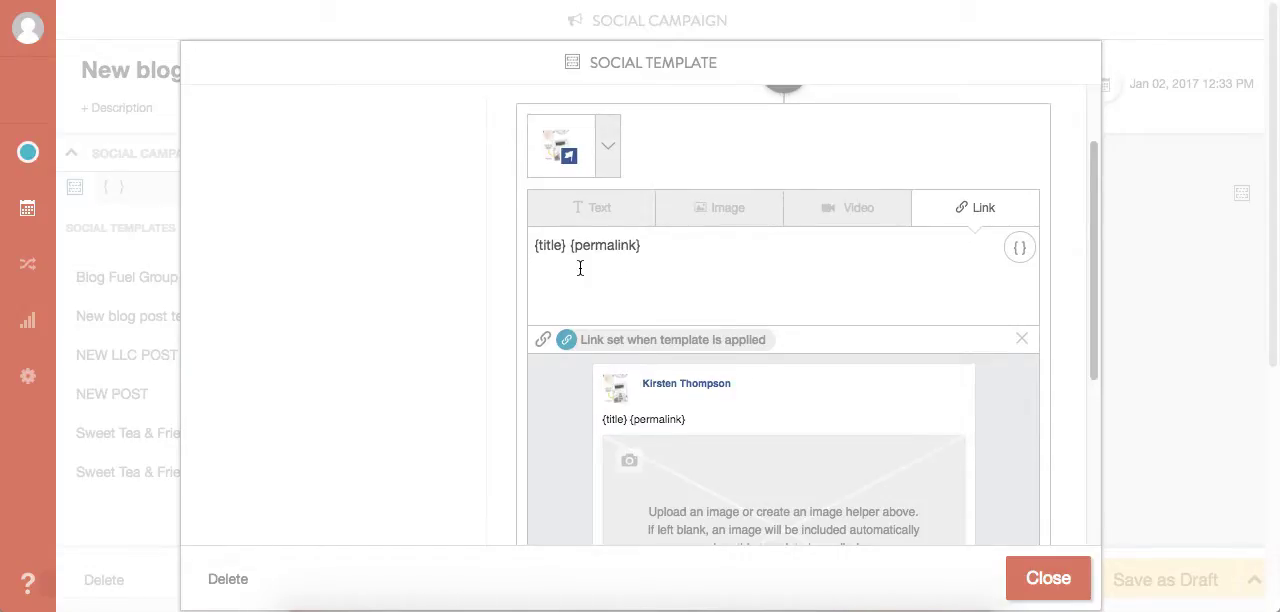
pyautogui.scroll(-2, 583, 269)
pyautogui.scroll(3, 581, 266)
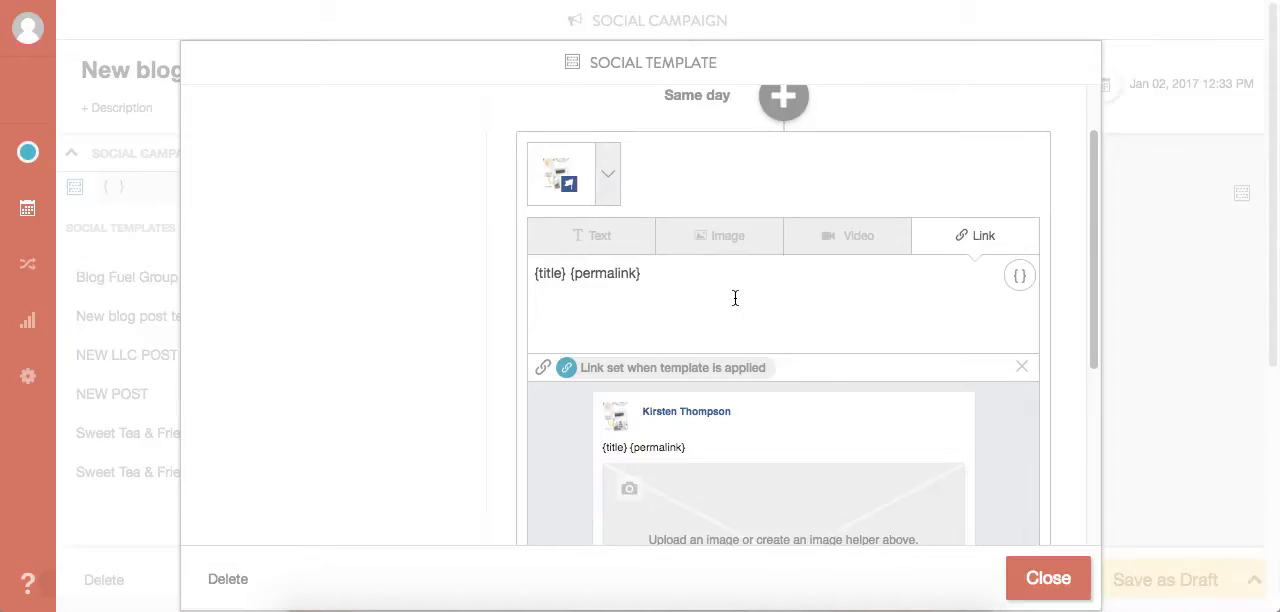
pyautogui.scroll(-10, 735, 298)
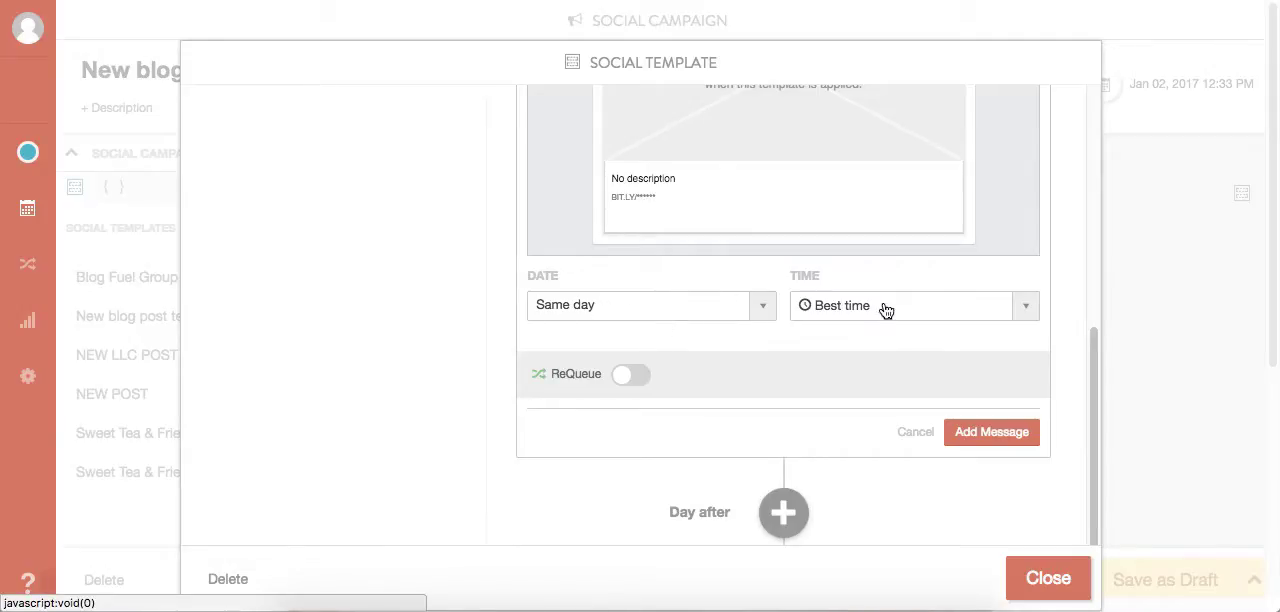
# - Keep the Facebook message's posting time at Best time and add the message to the template
pyautogui.click(1031, 316)
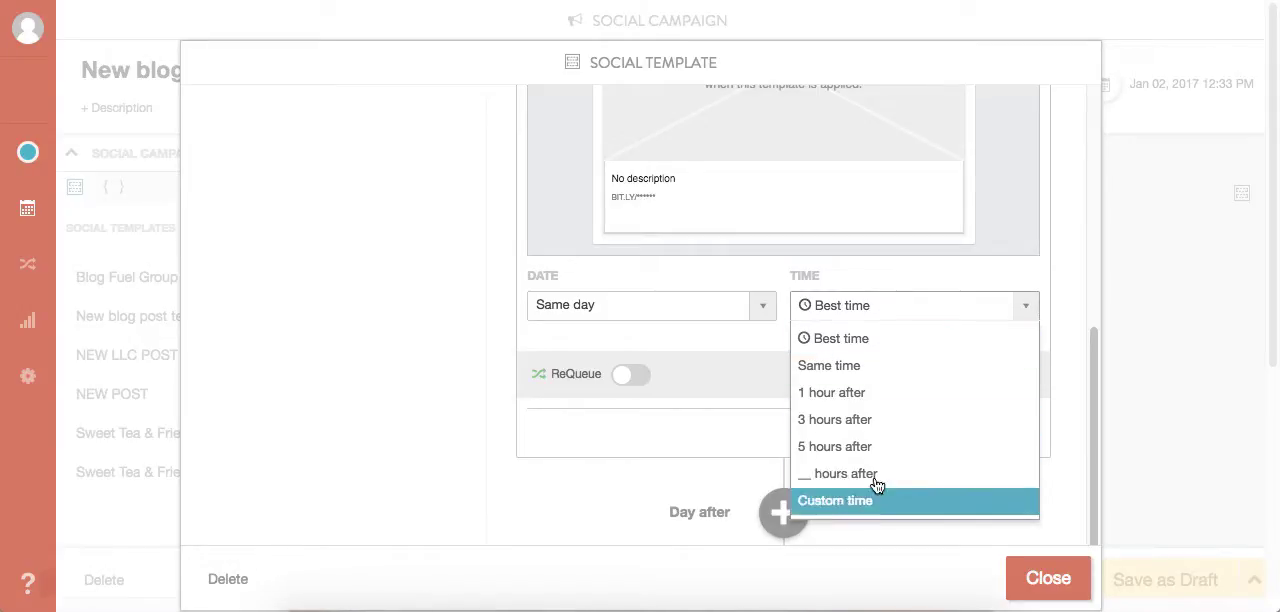
pyautogui.click(886, 319)
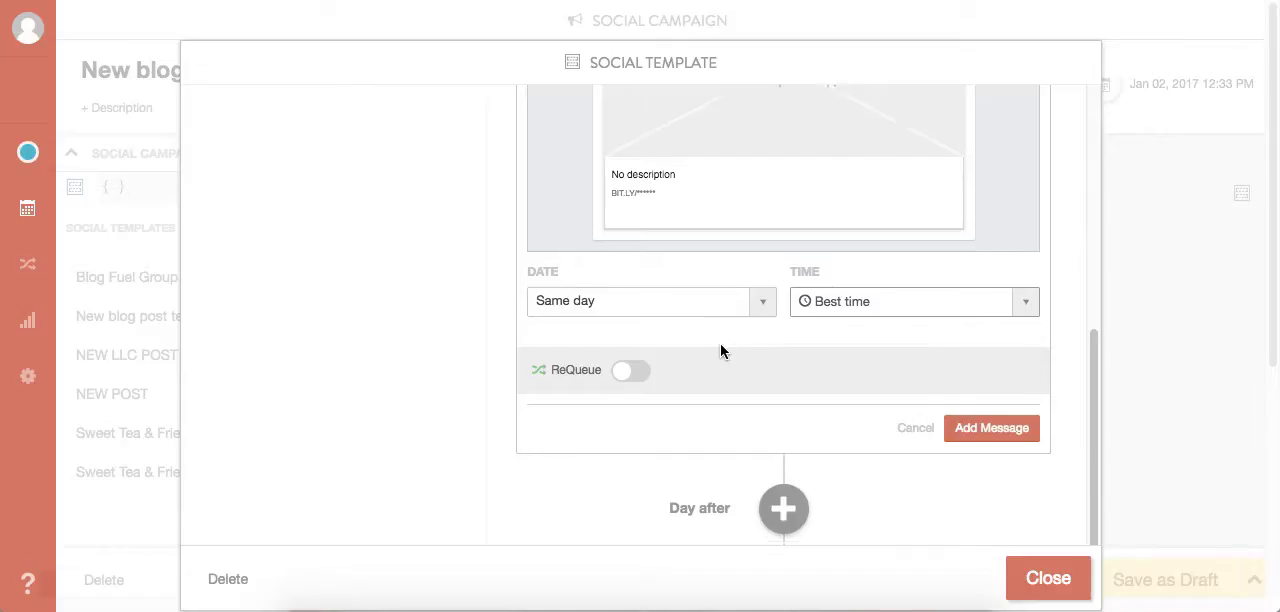
pyautogui.scroll(-2, 721, 351)
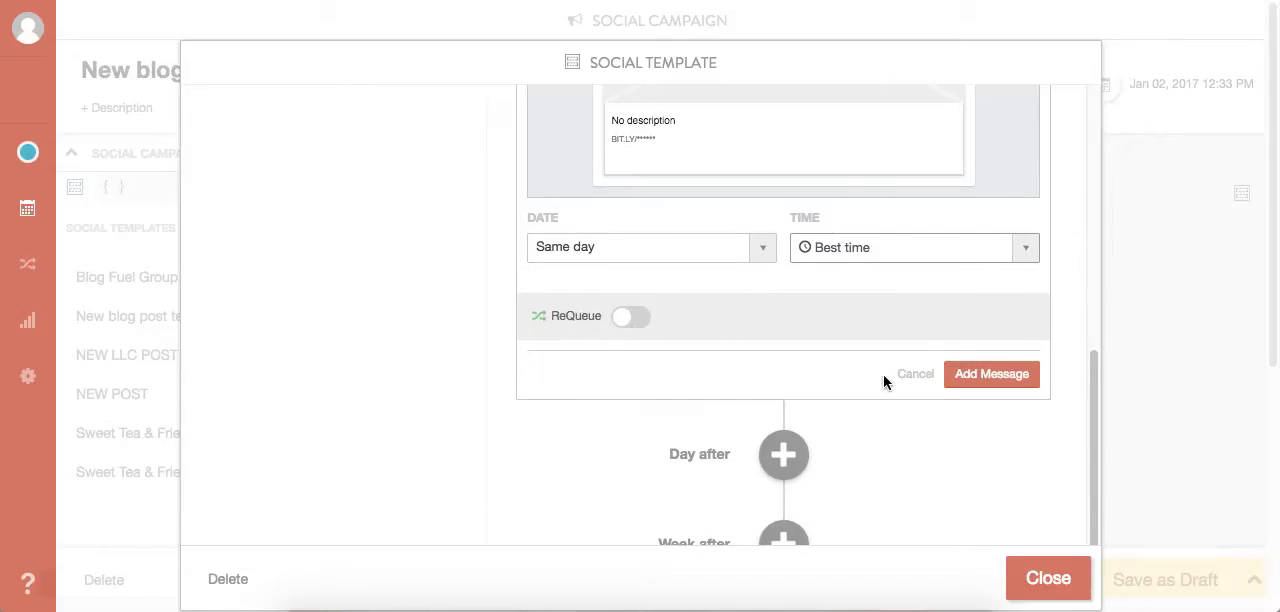
pyautogui.click(991, 373)
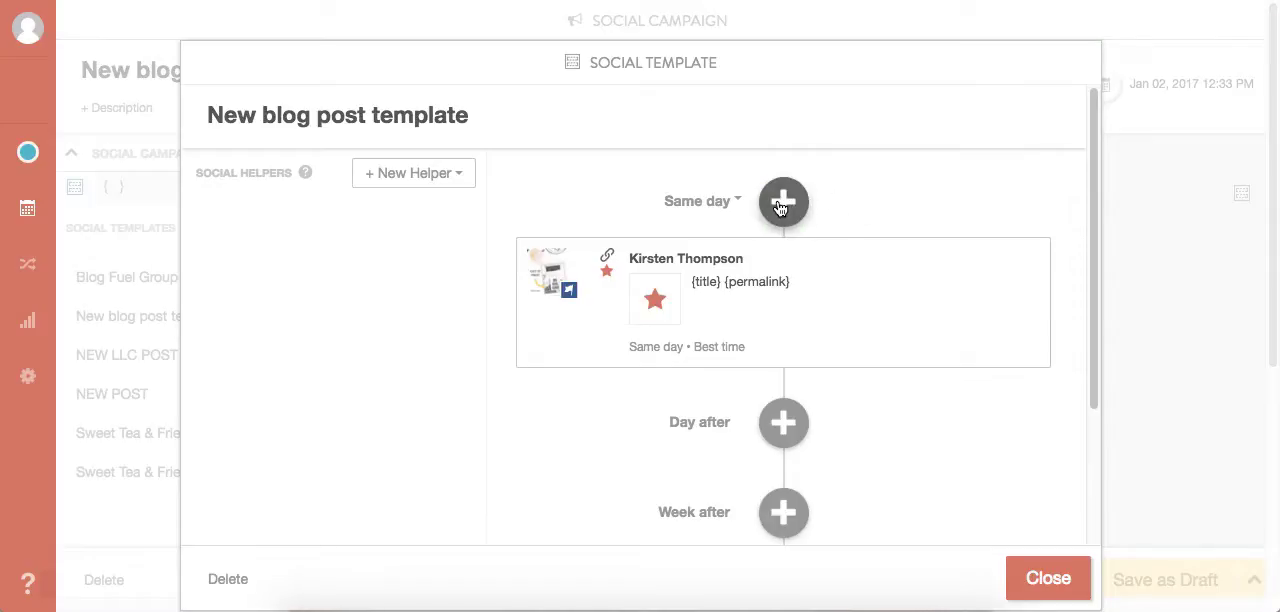
# - Add a second same-day message at Best time for the SweetTea_LLC Twitter profile, using the title and permalink placeholders
pyautogui.click(781, 207)
pyautogui.click(765, 279)
pyautogui.scroll(-2, 676, 433)
pyautogui.scroll(-5, 676, 433)
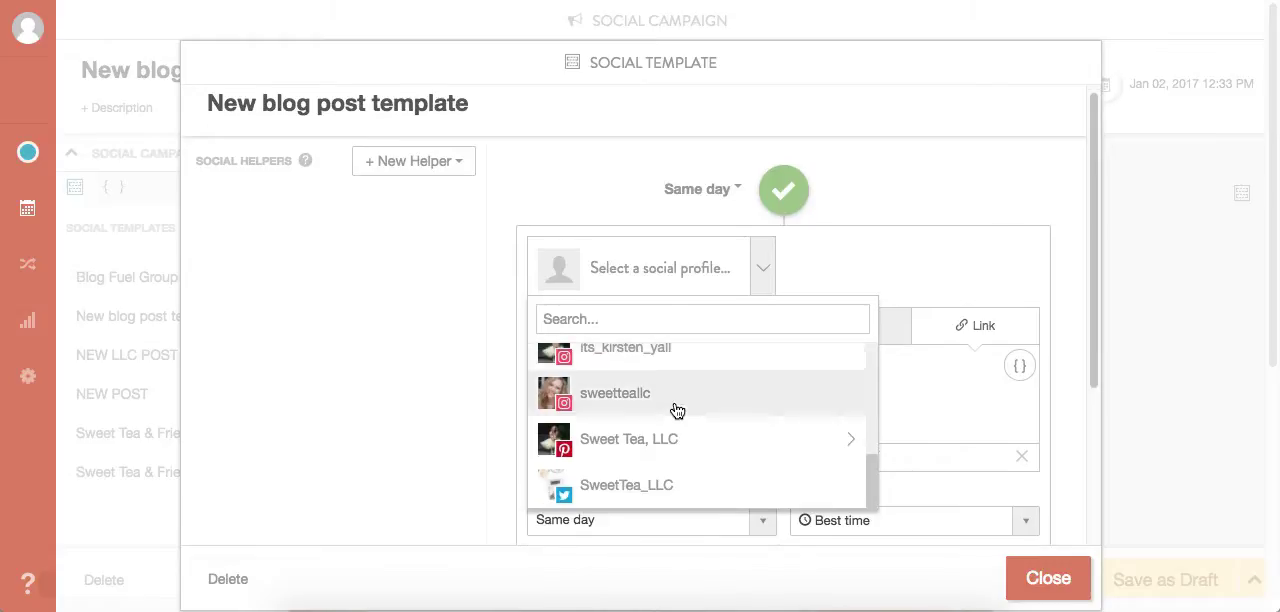
pyautogui.click(650, 486)
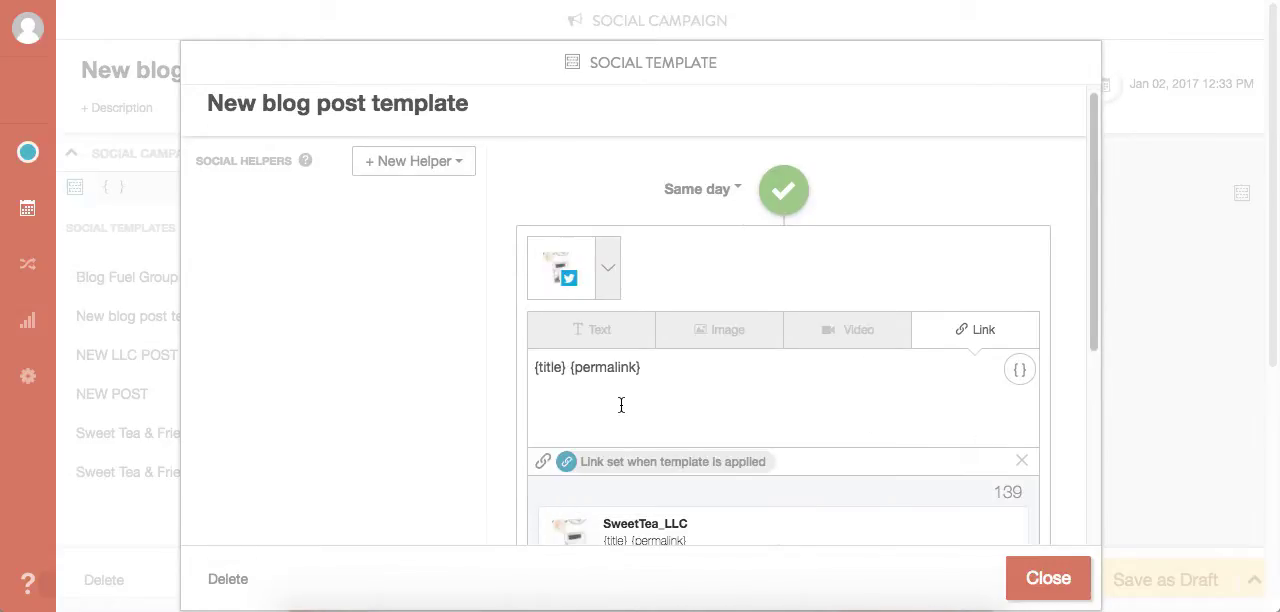
pyautogui.scroll(-5, 621, 405)
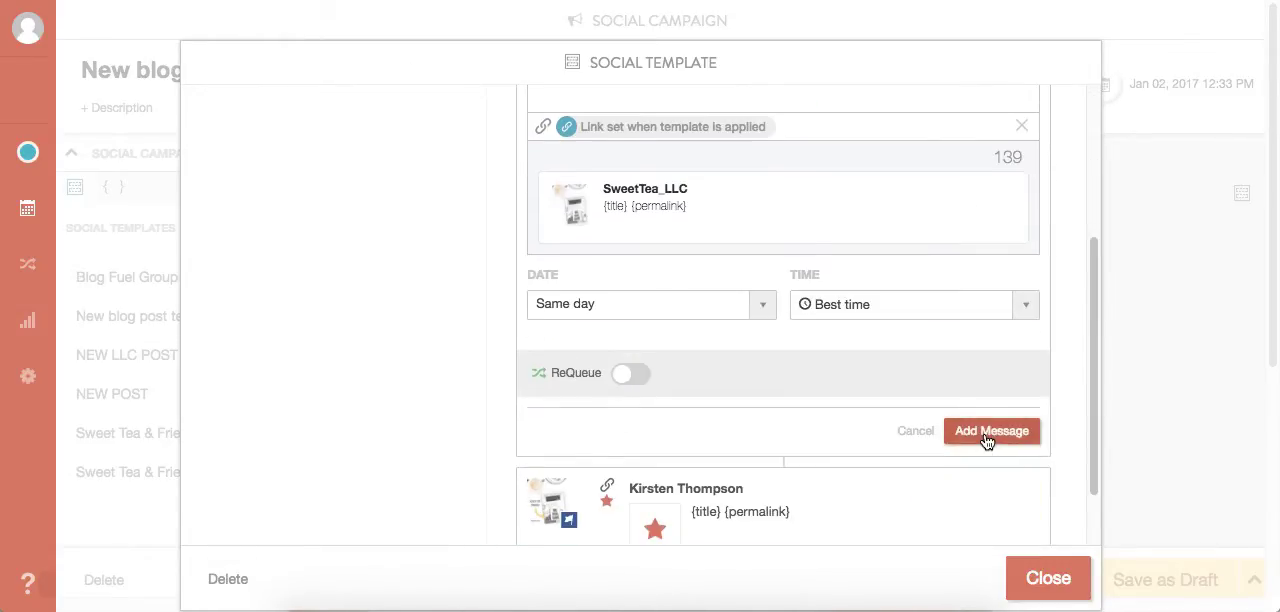
pyautogui.click(986, 434)
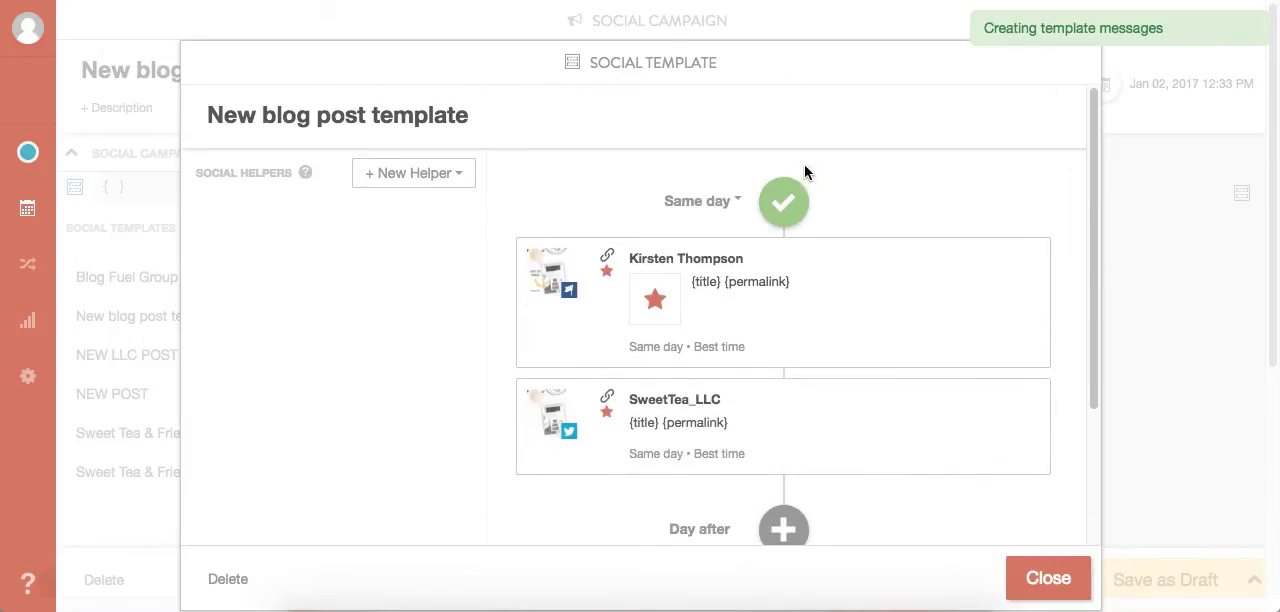
# - Add a third same-day message at Best time for the Sweet Tea, LLC Pinterest profile, targeting its Sweet Tea LLC board
pyautogui.click(783, 201)
pyautogui.scroll(-5, 690, 420)
pyautogui.scroll(-4, 690, 369)
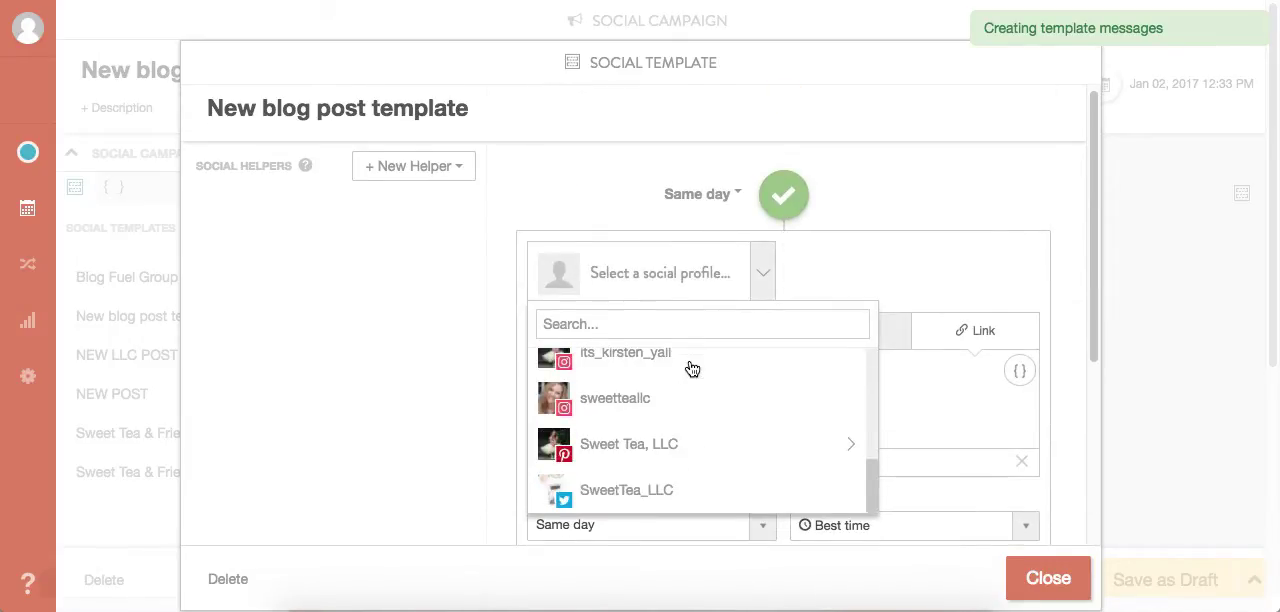
pyautogui.click(671, 444)
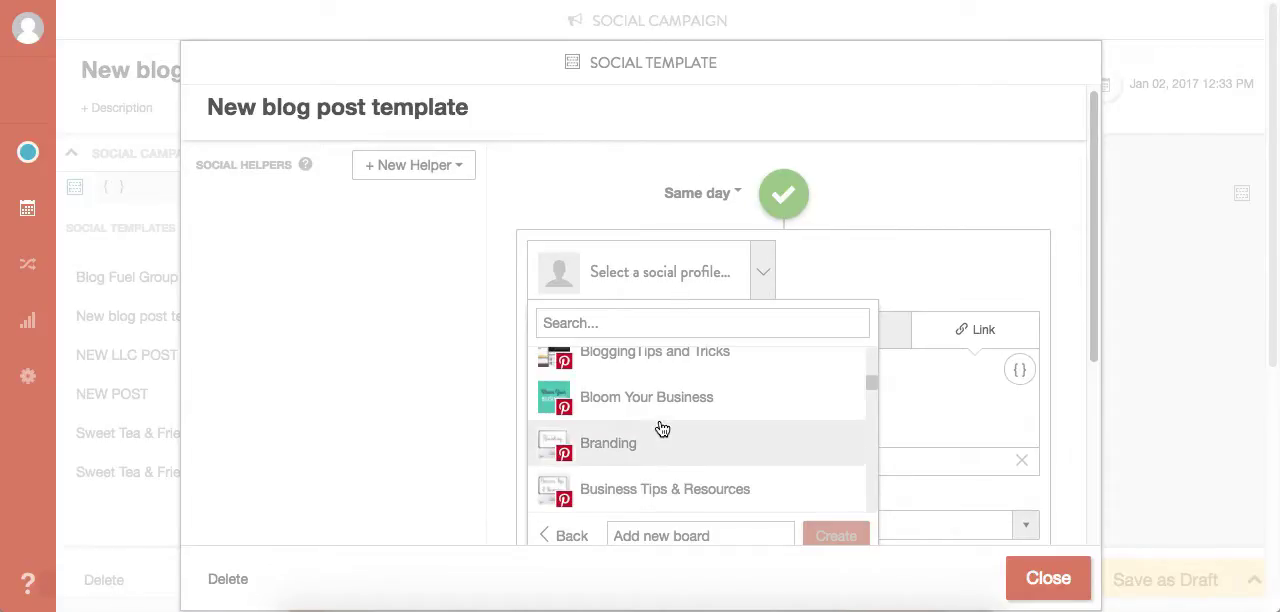
pyautogui.scroll(-5, 660, 430)
pyautogui.scroll(-6, 662, 429)
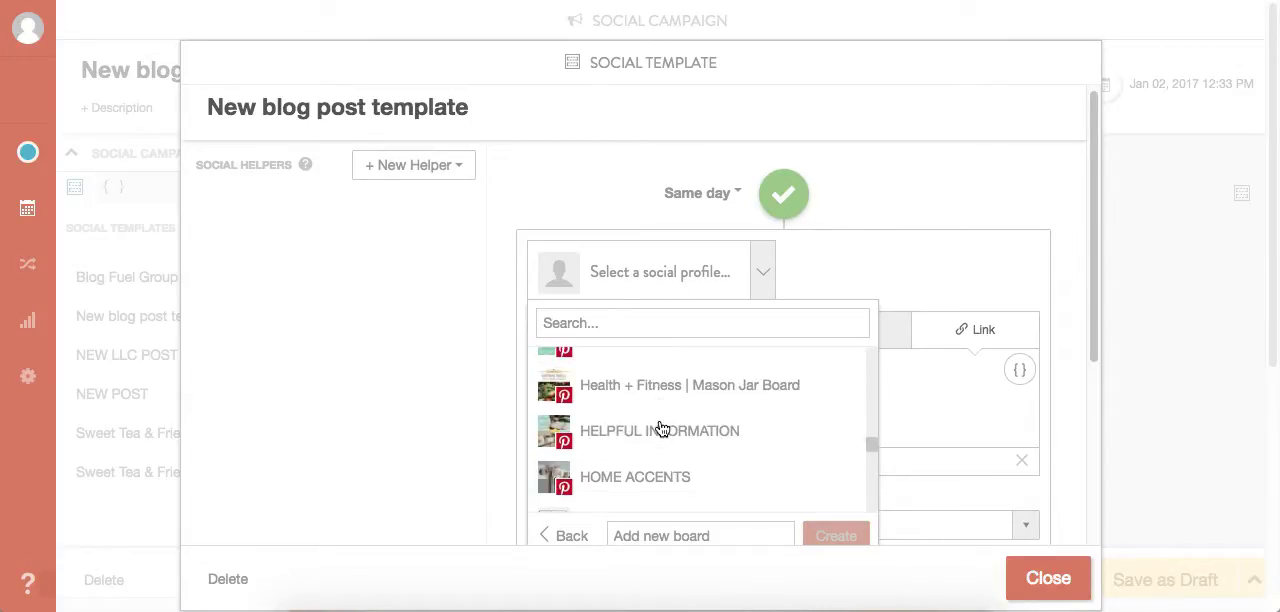
pyautogui.scroll(-8, 662, 429)
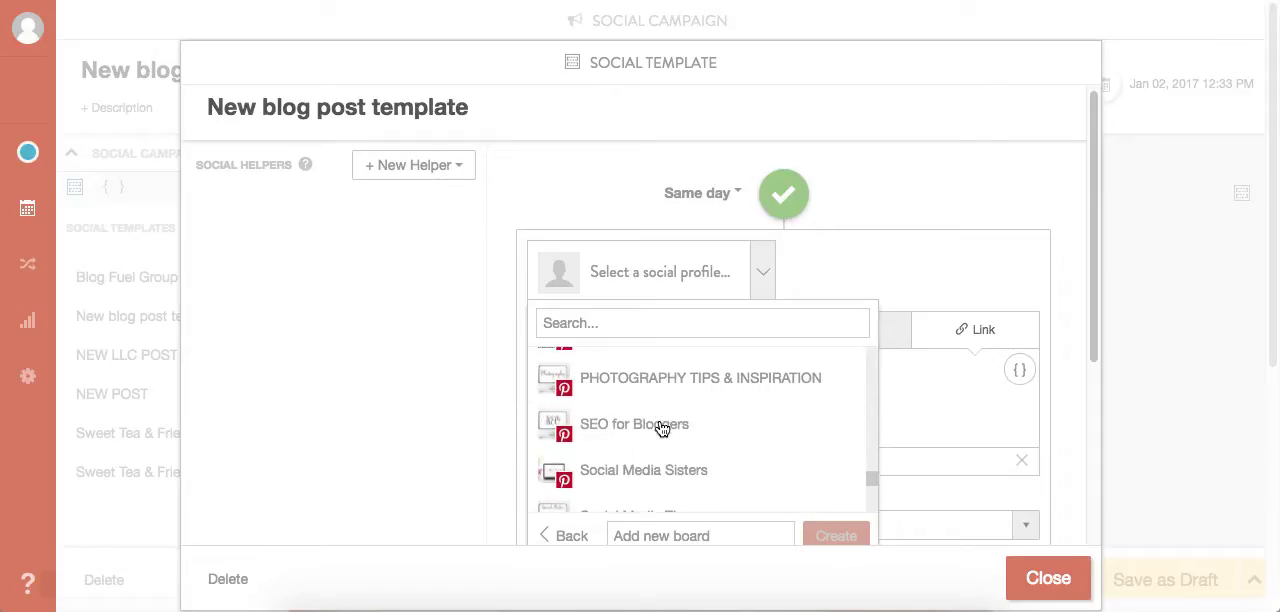
pyautogui.scroll(-2, 662, 429)
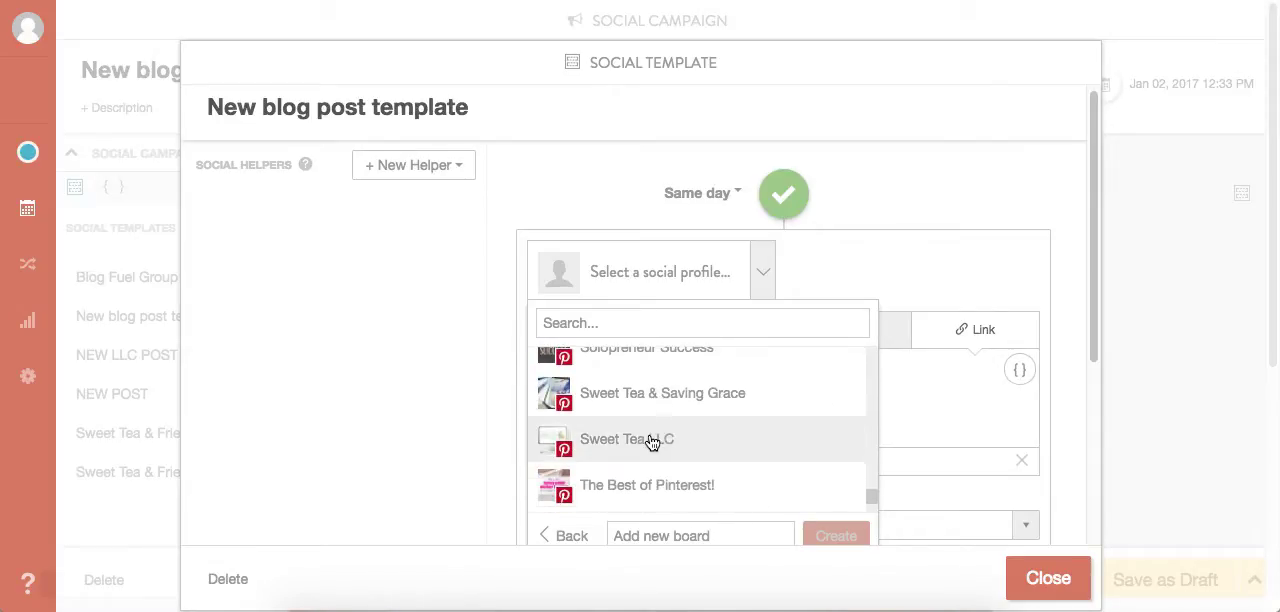
pyautogui.click(651, 443)
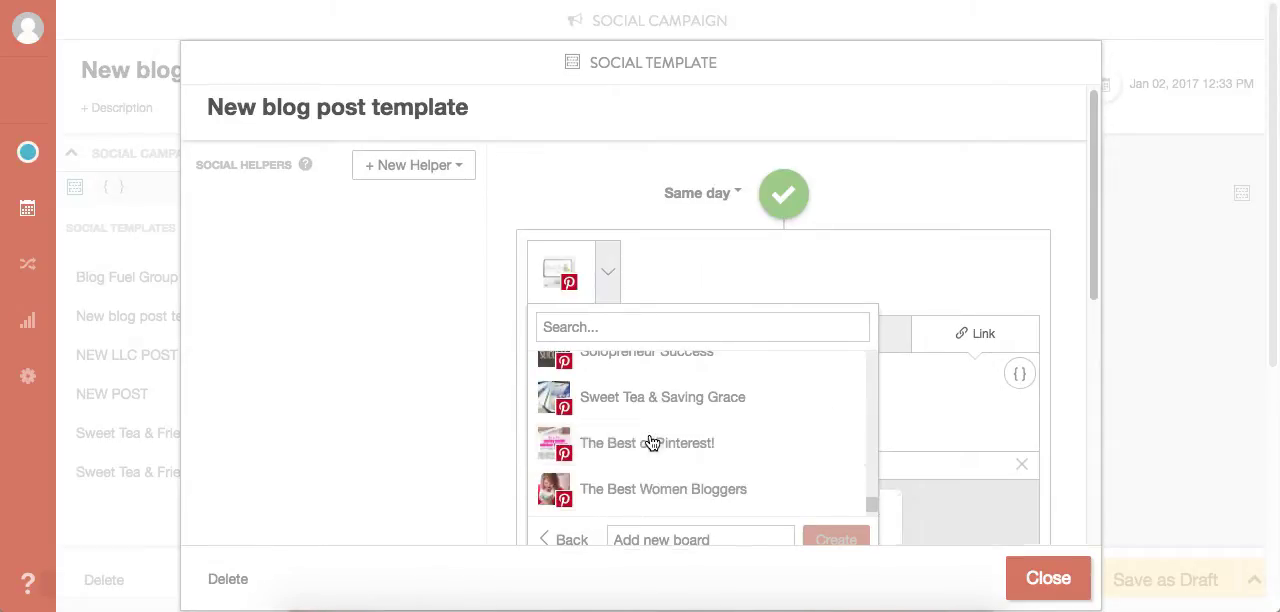
pyautogui.scroll(-10, 827, 422)
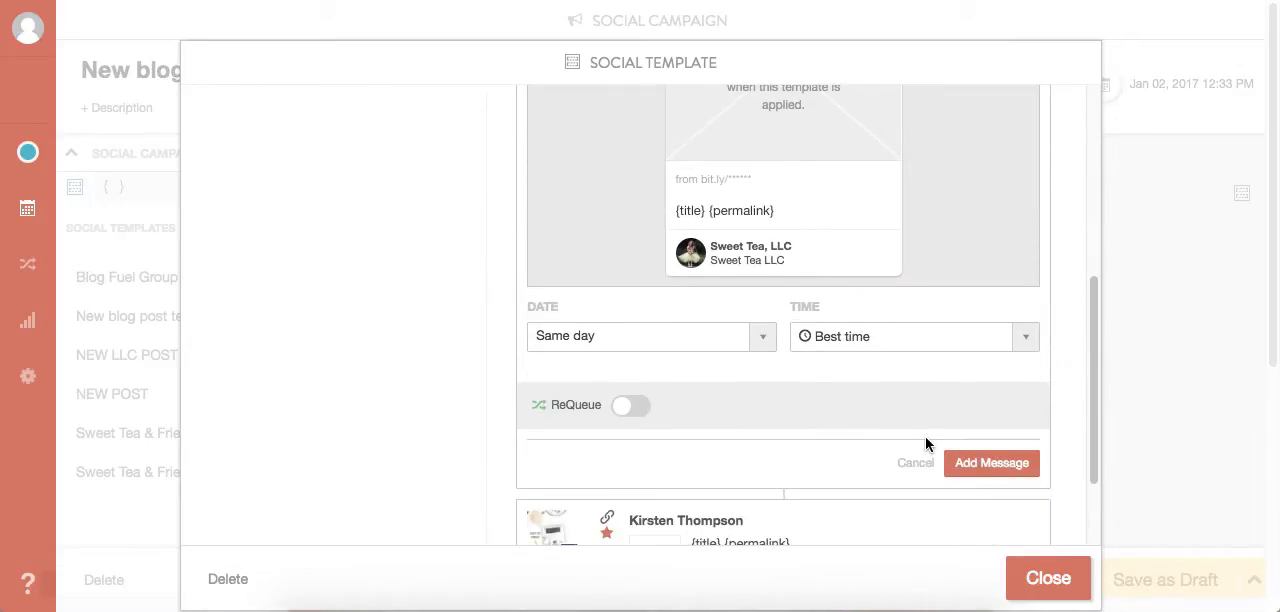
pyautogui.click(990, 468)
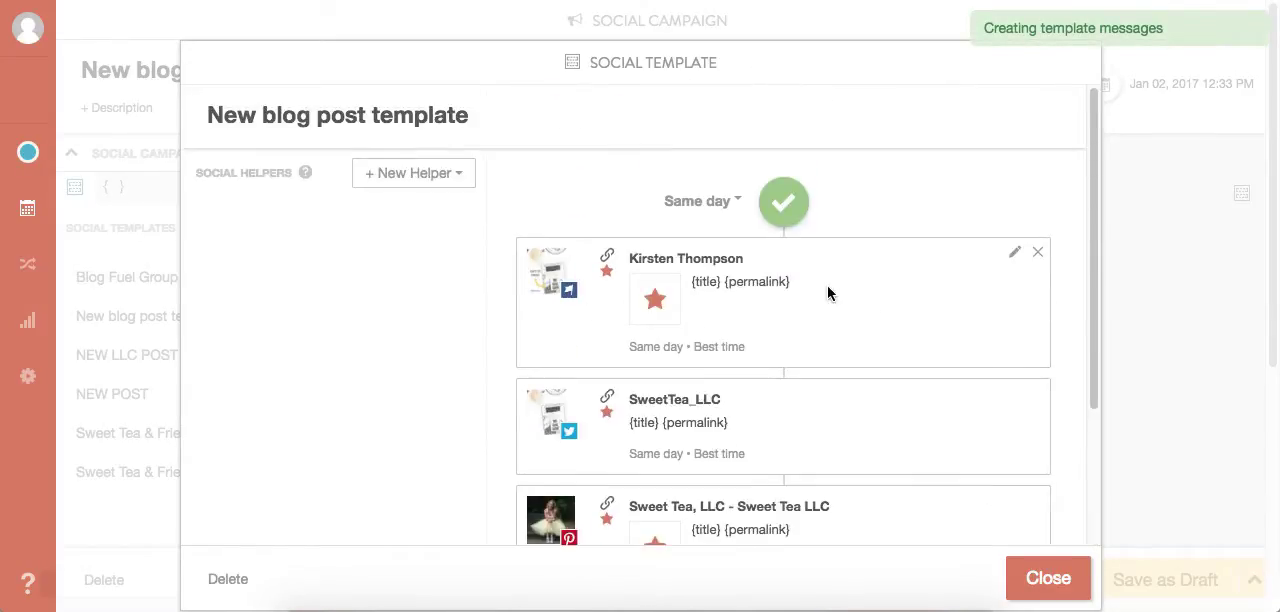
# - Review the template's messages and its remaining schedule slots down to Custom Date, and close the template
pyautogui.scroll(-5, 791, 517)
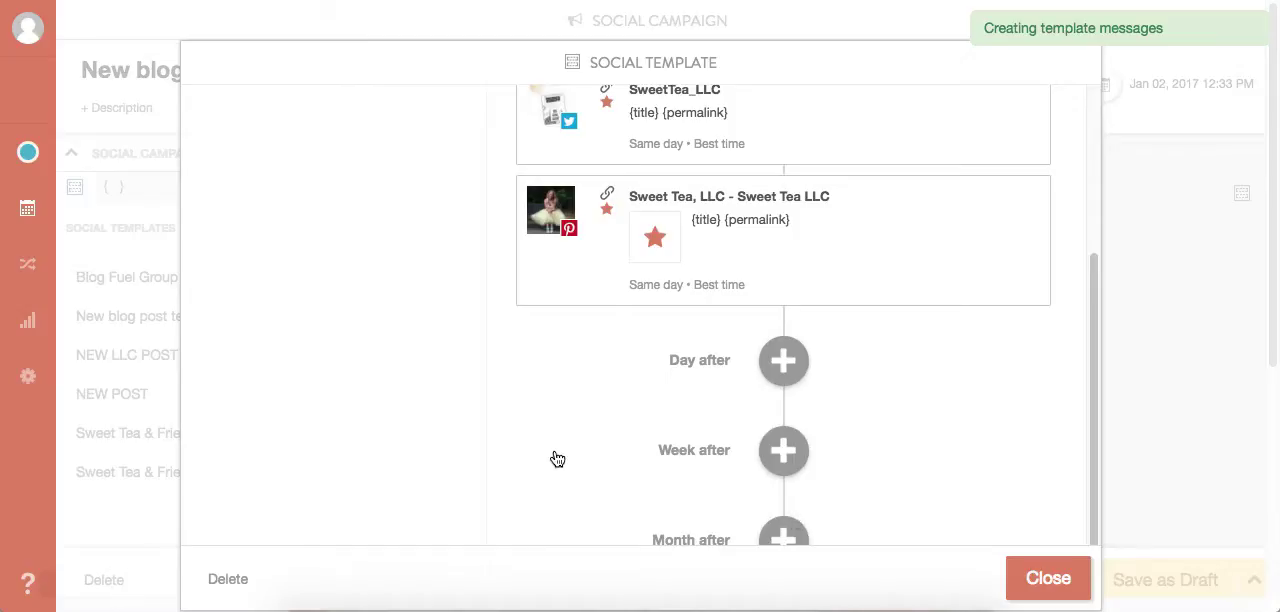
pyautogui.scroll(-3, 557, 459)
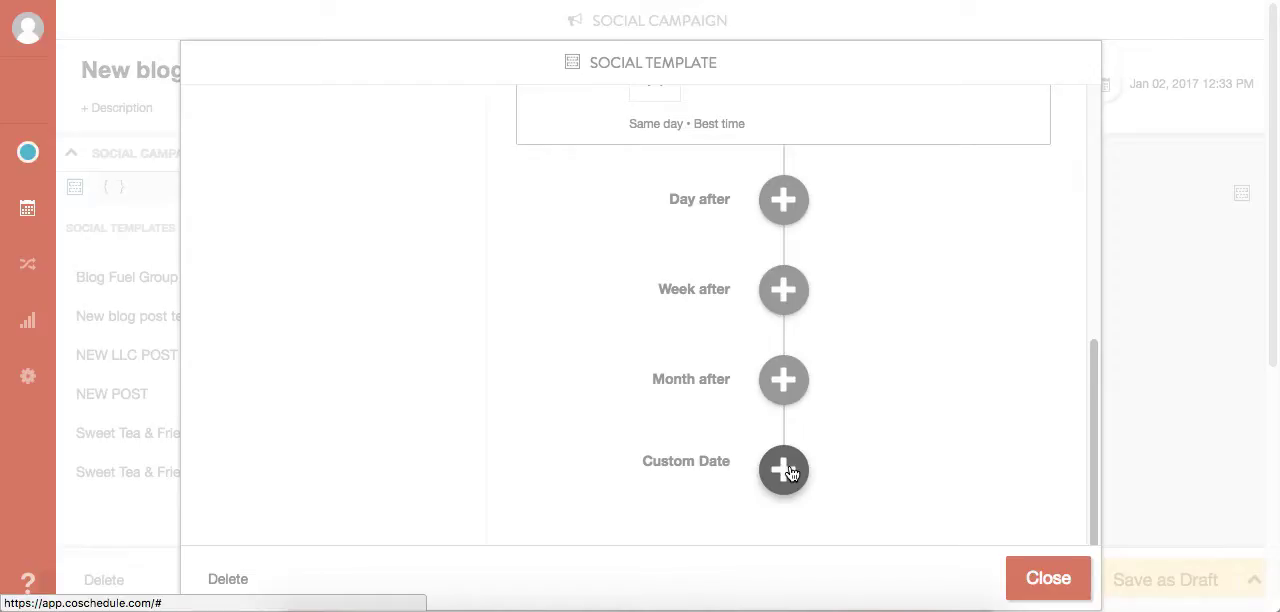
pyautogui.scroll(2, 456, 316)
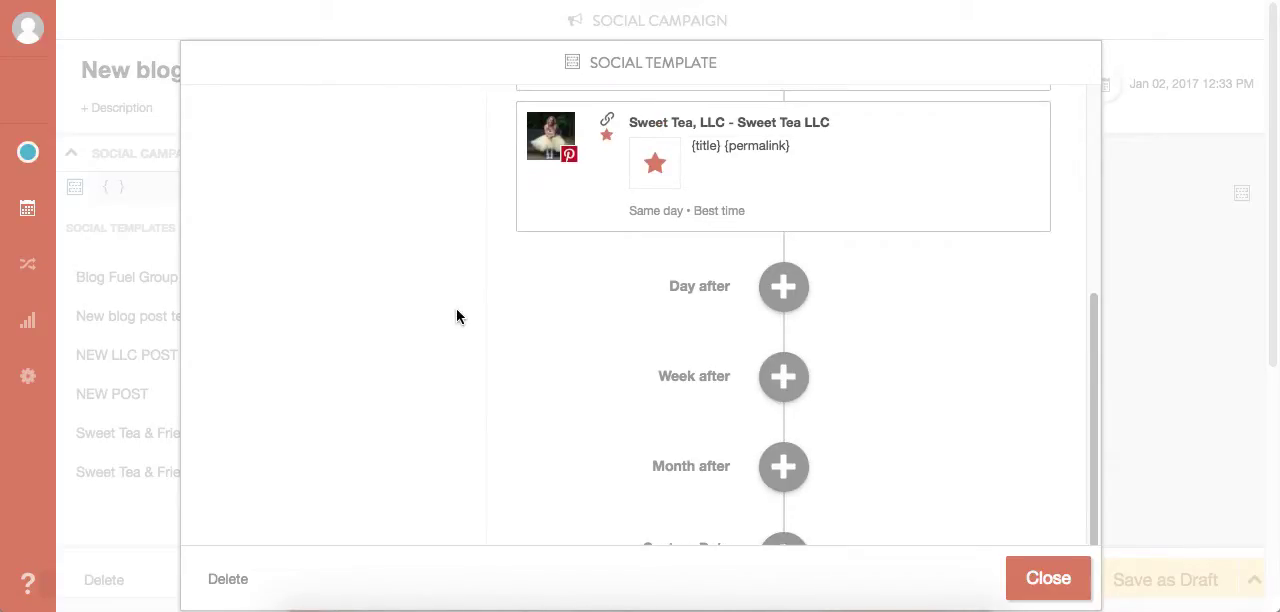
pyautogui.scroll(-3, 730, 350)
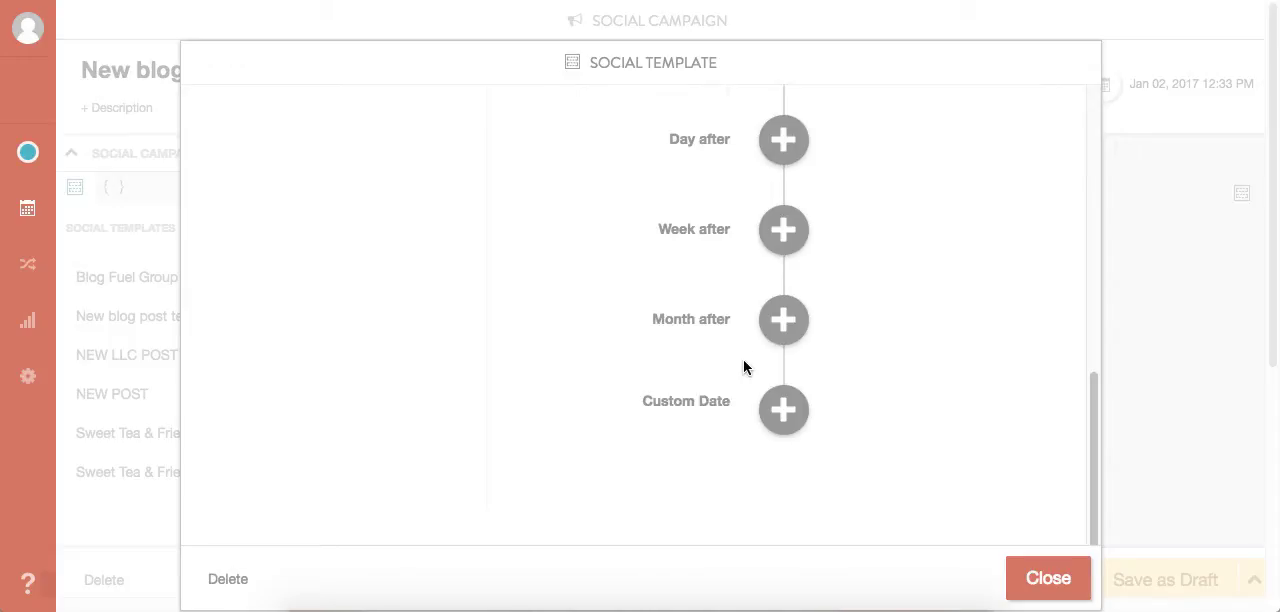
pyautogui.scroll(10, 743, 366)
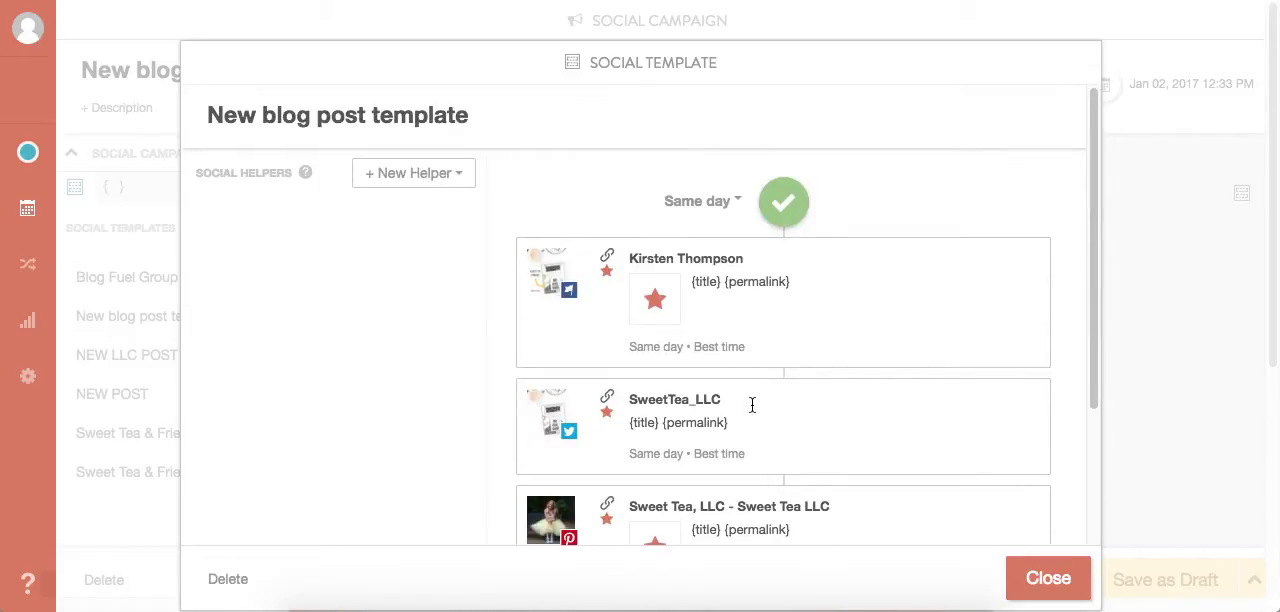
pyautogui.click(1048, 580)
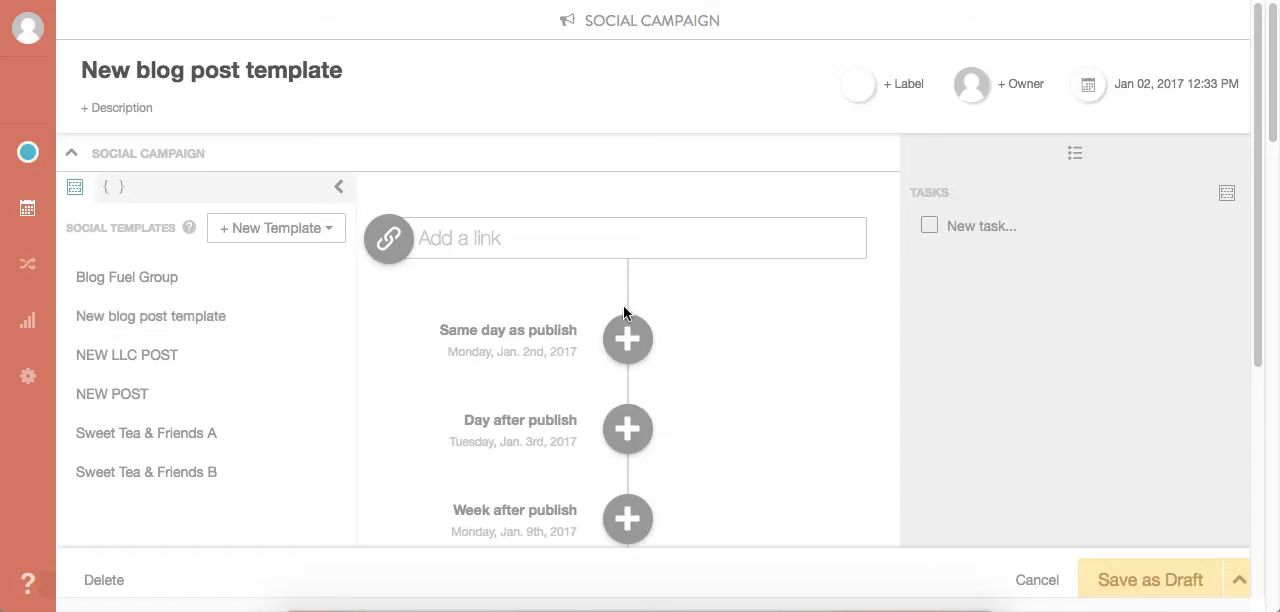
# - Shorten the social campaign's title to "New blog post"
pyautogui.click(343, 70)
pyautogui.moveTo(343, 70); pyautogui.dragTo(251, 78)
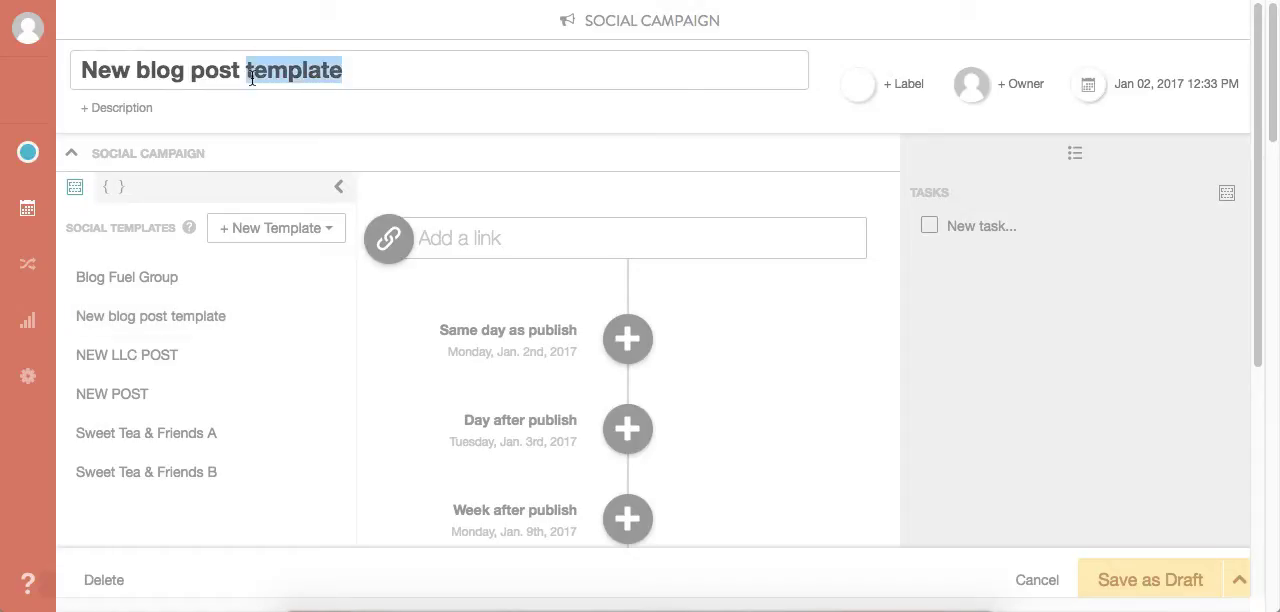
pyautogui.press('BackSpace')
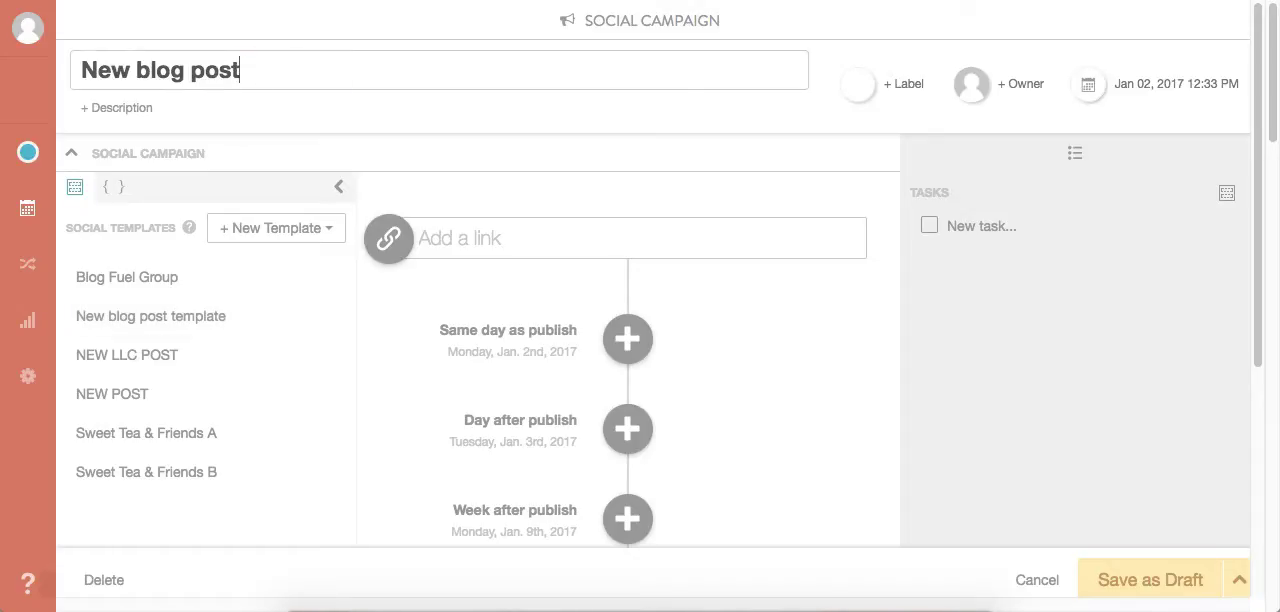
# - Apply the social template "New blog post template" to the campaign, starting on Same day as publish
pyautogui.click(339, 187)
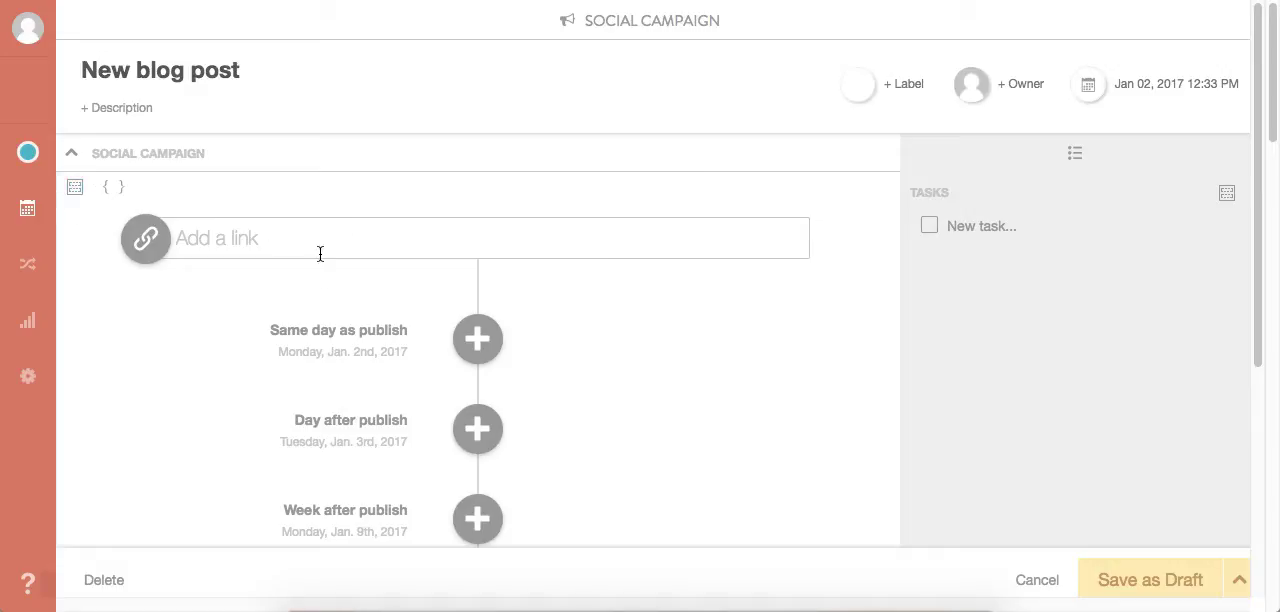
pyautogui.click(74, 190)
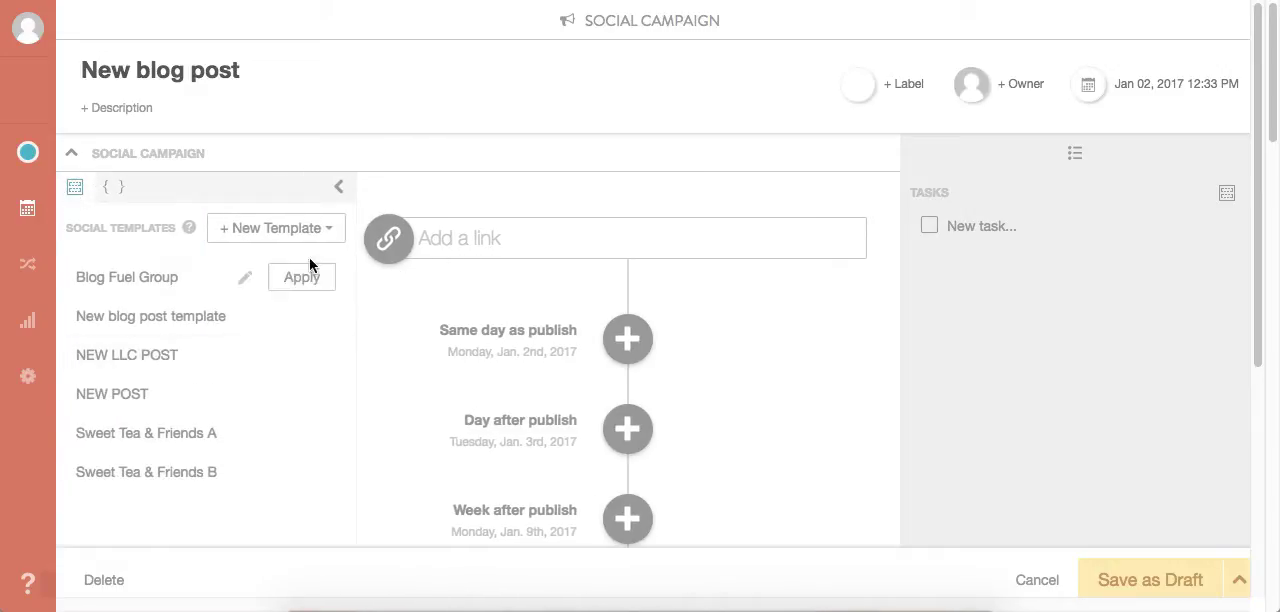
pyautogui.click(306, 320)
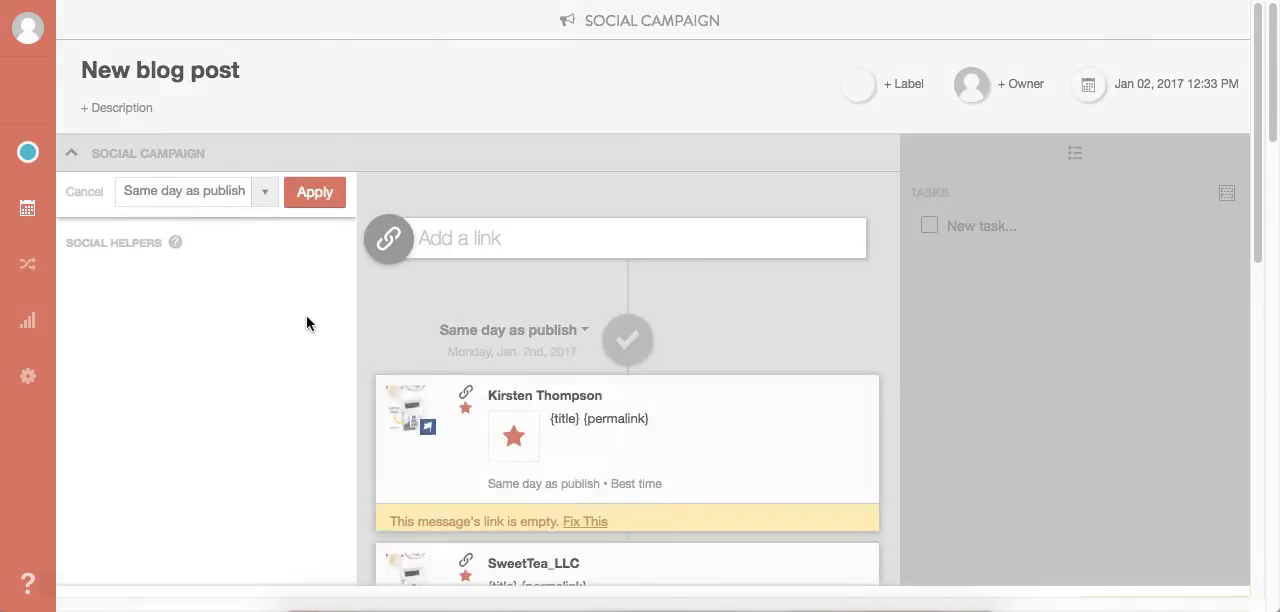
pyautogui.click(320, 199)
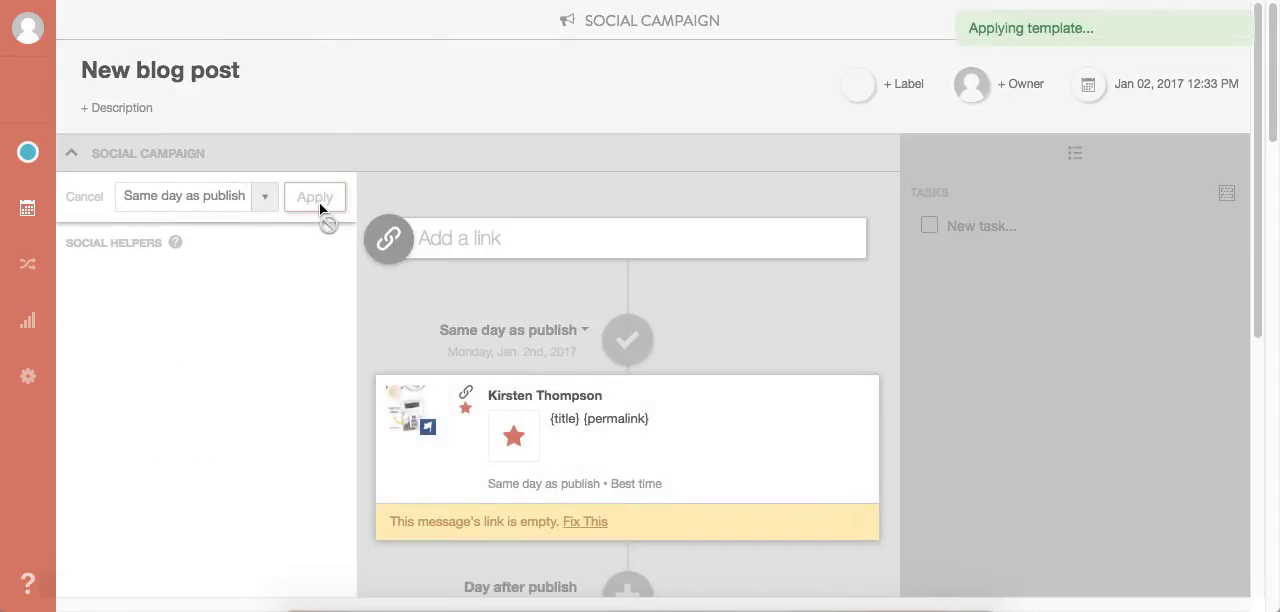
# - Review the messages the template added to the campaign and open the campaign's link field
pyautogui.scroll(-5, 578, 345)
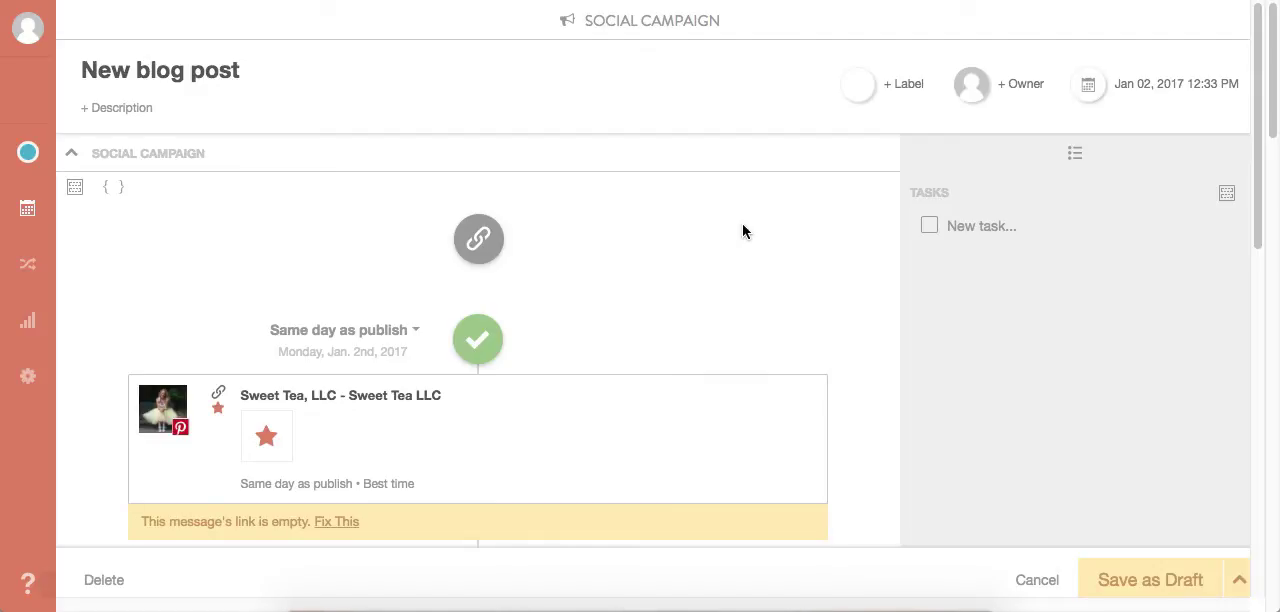
pyautogui.click(478, 238)
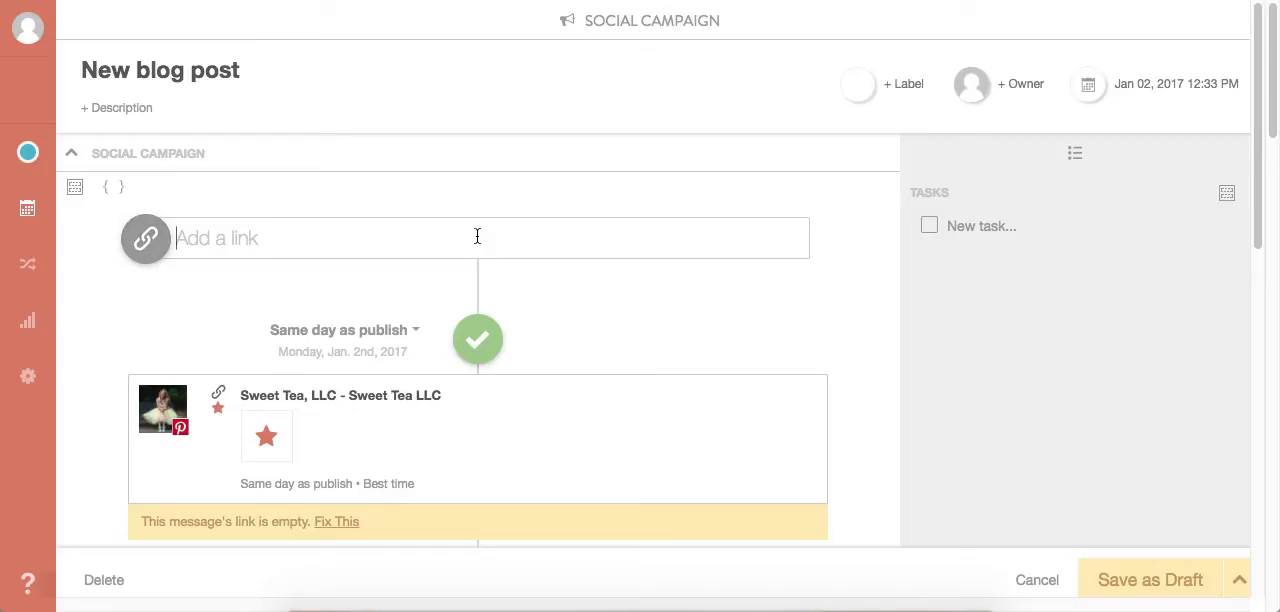
pyautogui.scroll(-4, 537, 520)
pyautogui.scroll(4, 537, 520)
pyautogui.scroll(2, 537, 520)
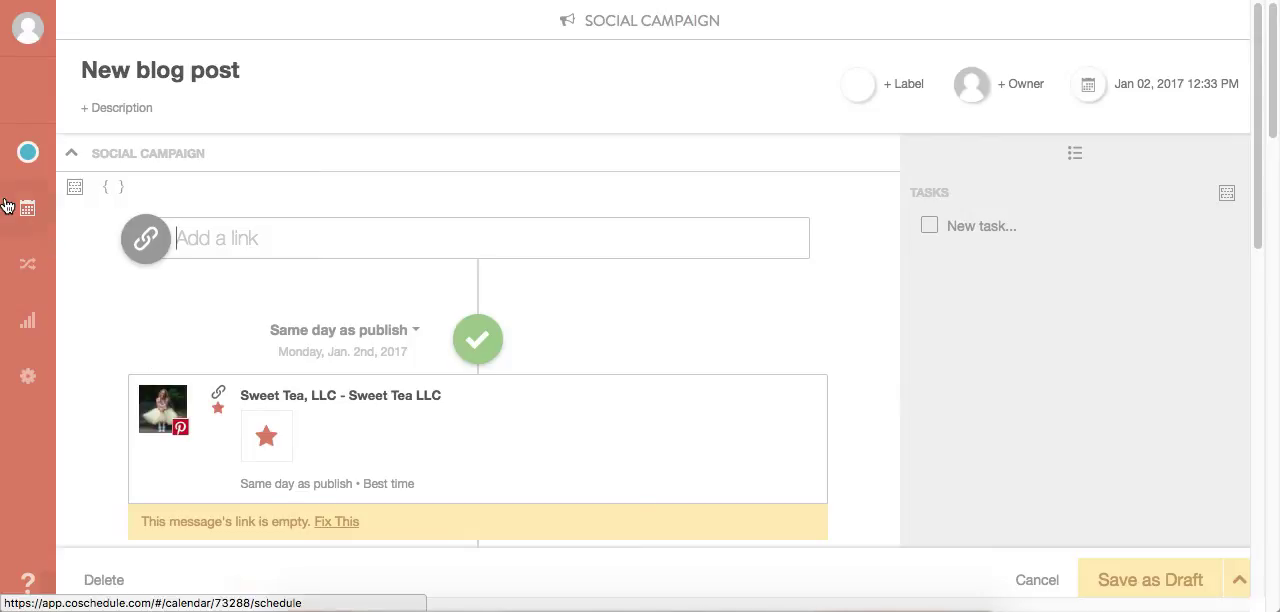
# - Return to the calendar and go to the week of January 1 to 7
pyautogui.moveTo(28, 215)
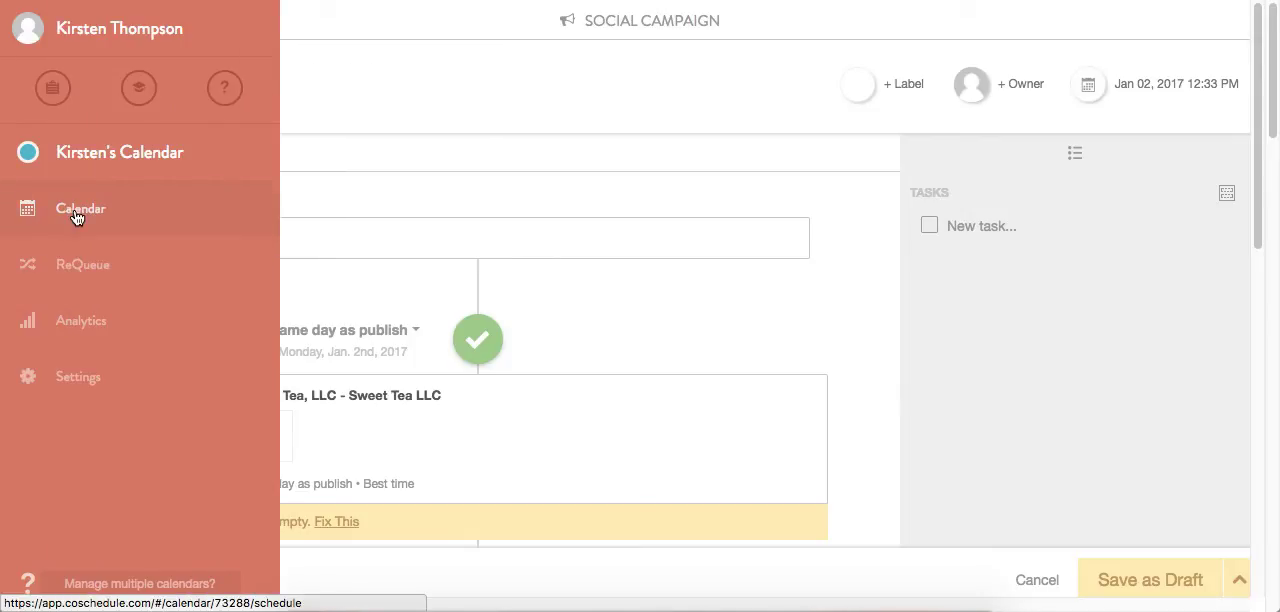
pyautogui.click(76, 218)
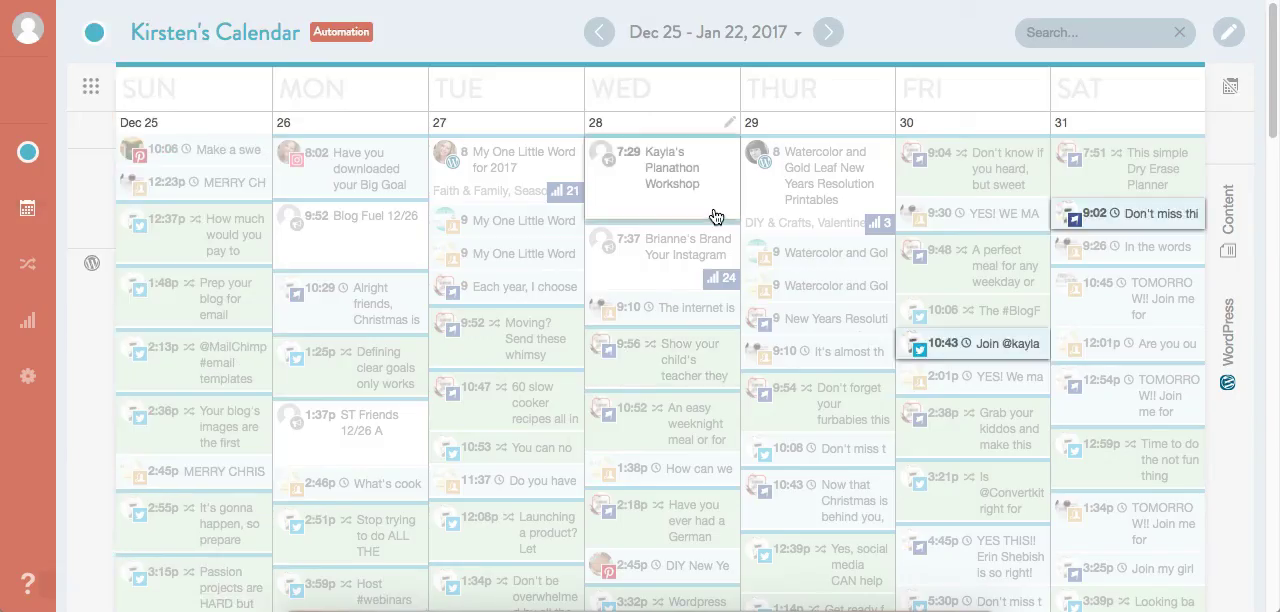
pyautogui.scroll(-10, 677, 157)
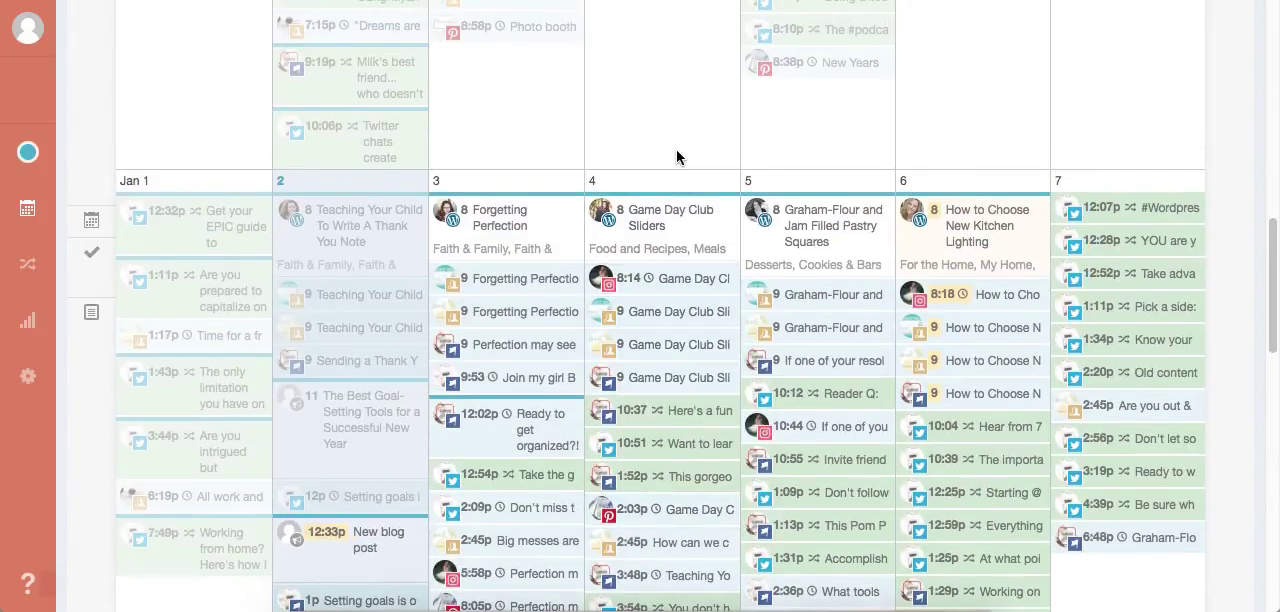
pyautogui.scroll(-1, 675, 187)
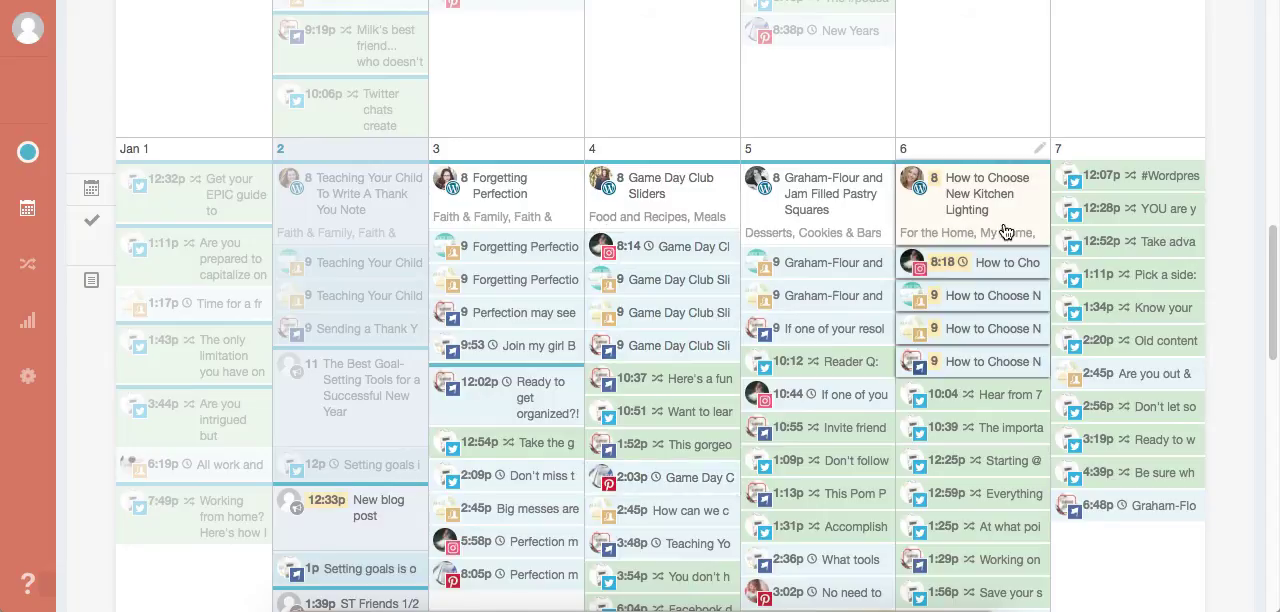
# - Open the January 6 post "How to Choose New Kitchen Lighting" for editing in WordPress, logging in with the saved credentials
pyautogui.click(978, 194)
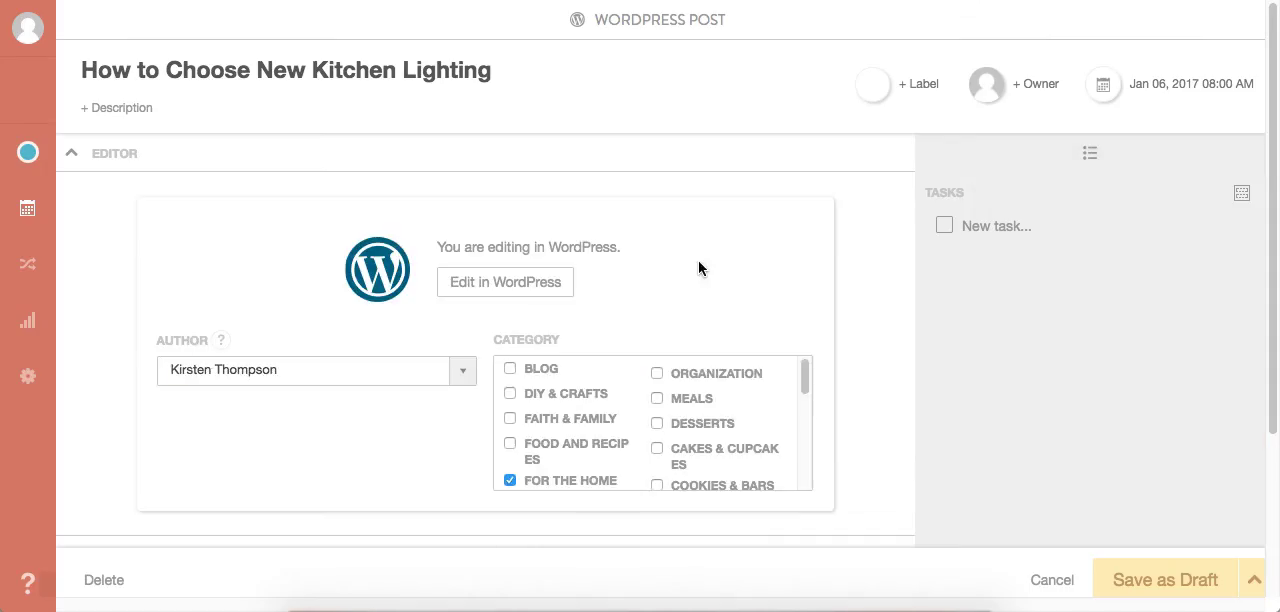
pyautogui.click(504, 286)
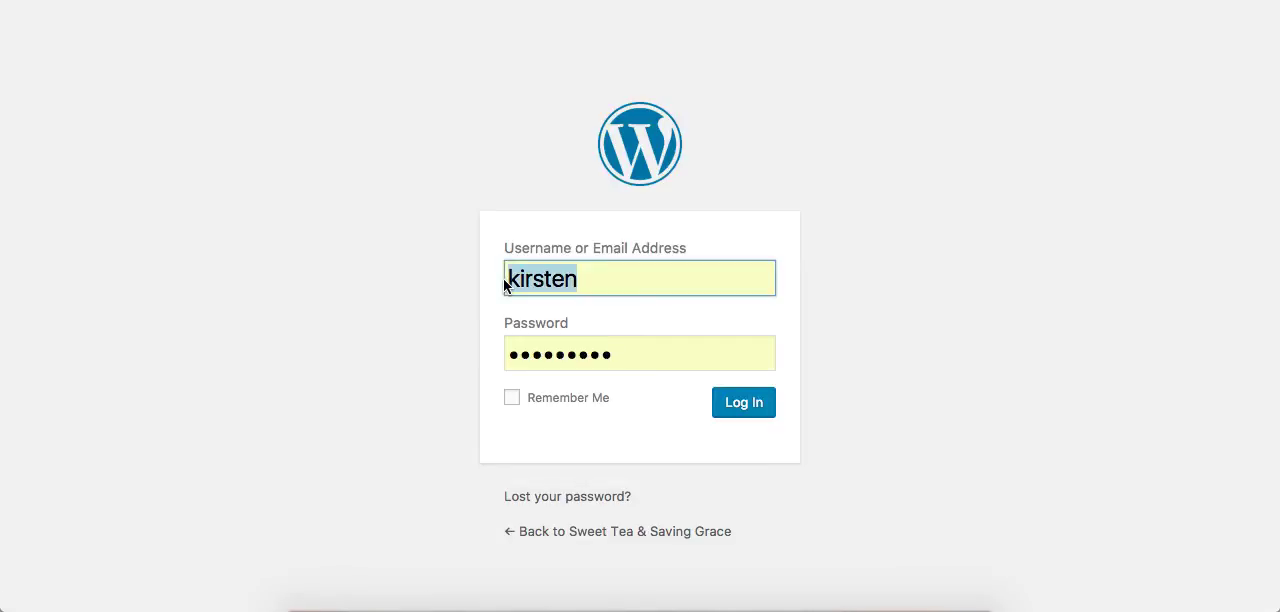
pyautogui.click(742, 421)
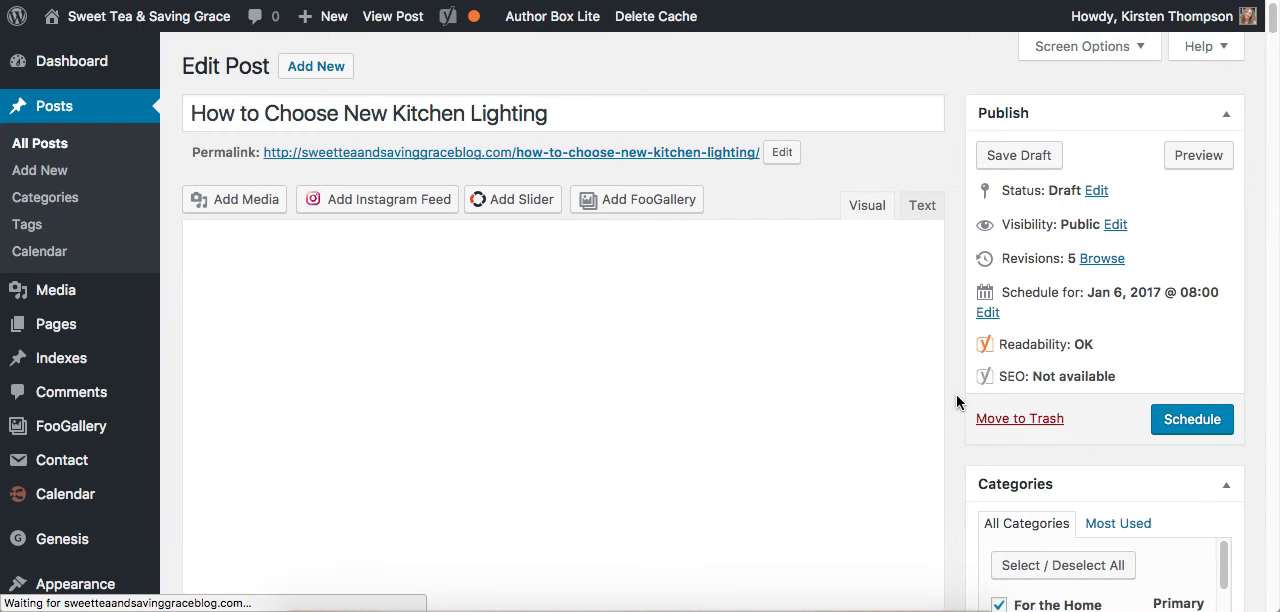
# - Examine the CoSchedule social campaign below the WordPress post's content, including its link preview and same-day messages
pyautogui.scroll(-20, 957, 402)
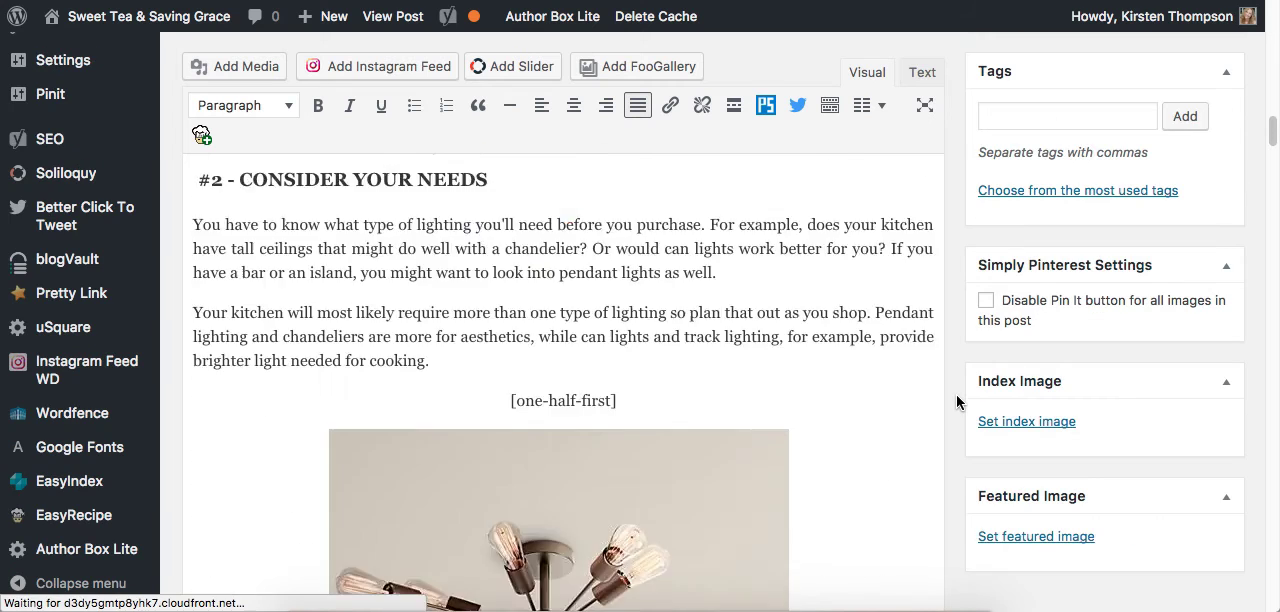
pyautogui.scroll(-20, 957, 402)
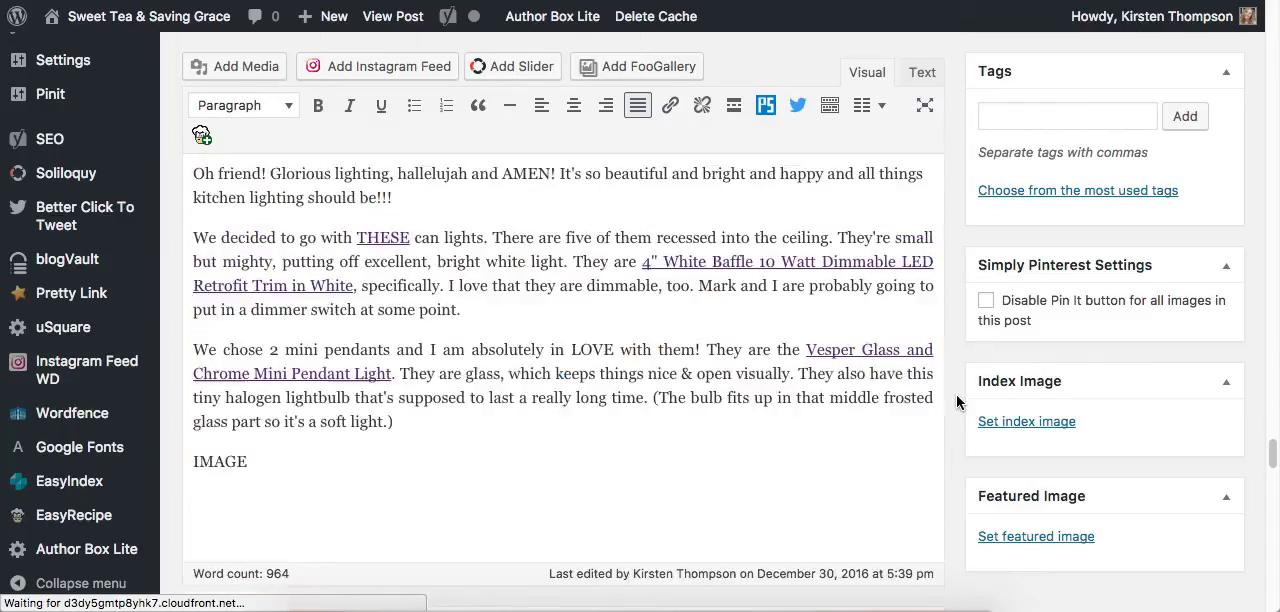
pyautogui.scroll(-3, 957, 402)
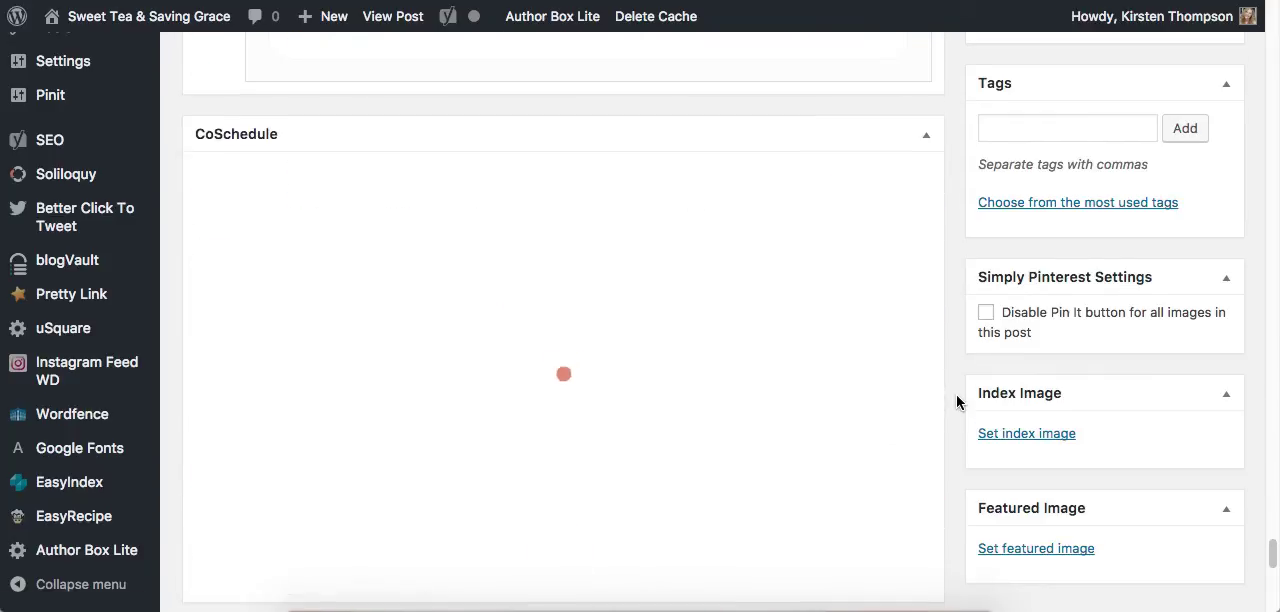
pyautogui.scroll(-1, 957, 402)
pyautogui.scroll(1, 957, 402)
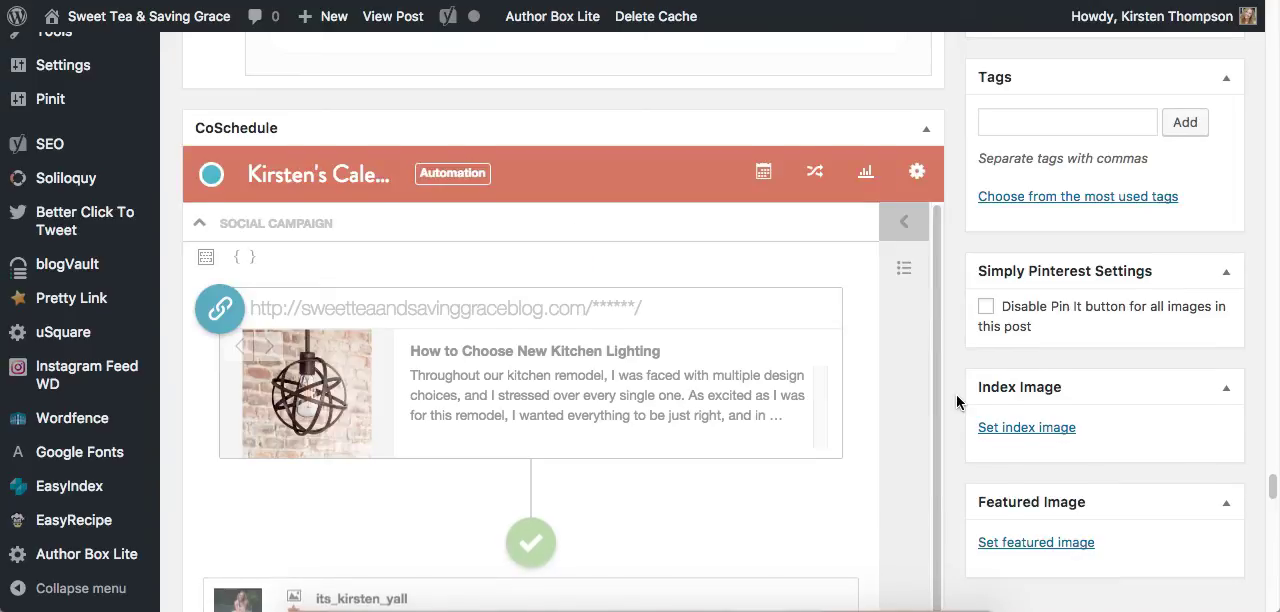
pyautogui.scroll(-2, 957, 402)
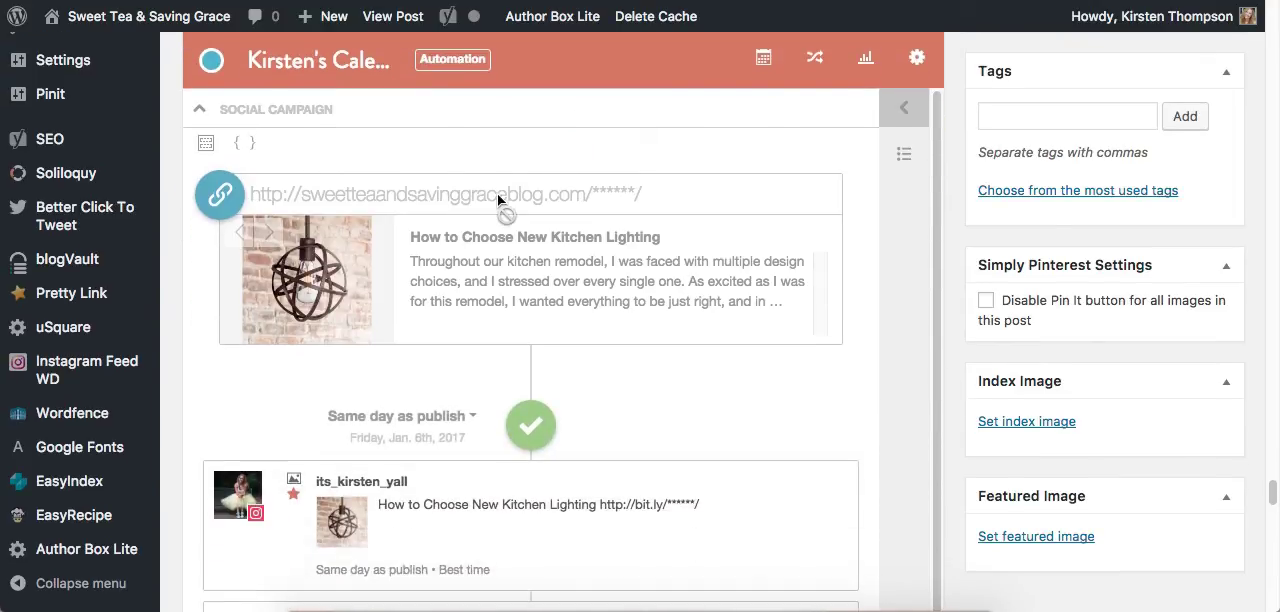
# - Apply the NEW POST social template to the post's campaign with its messages scheduled for the same day as publish
pyautogui.scroll(-1, 645, 350)
pyautogui.scroll(-1, 645, 350)
pyautogui.scroll(3, 645, 350)
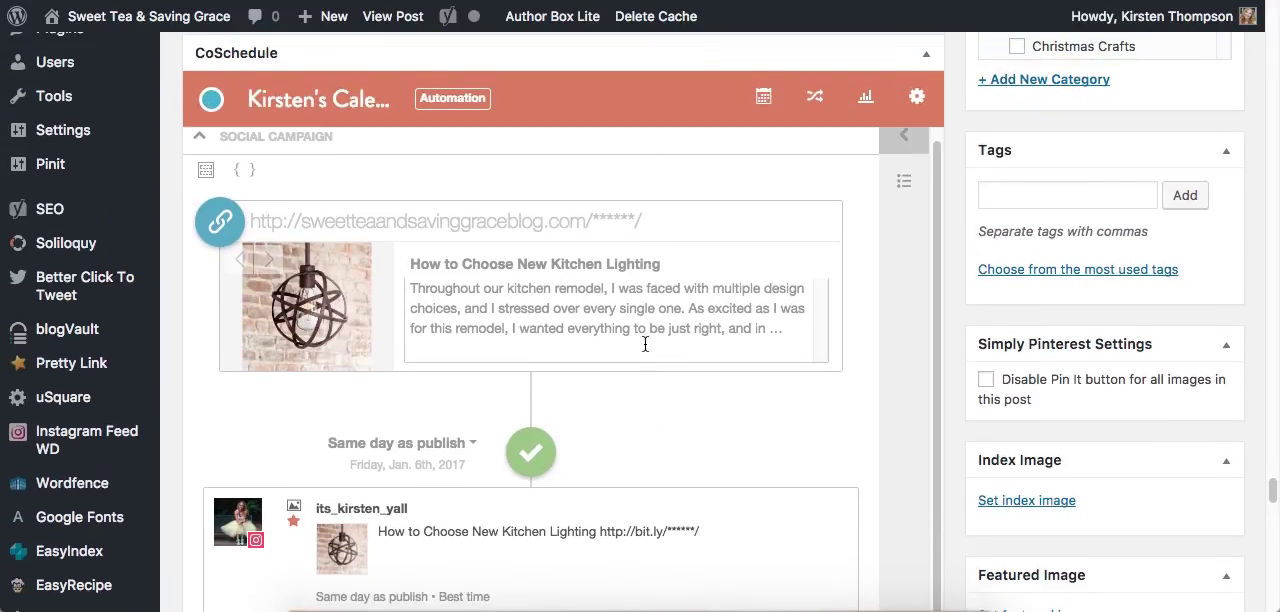
pyautogui.click(206, 170)
pyautogui.moveTo(432, 380)
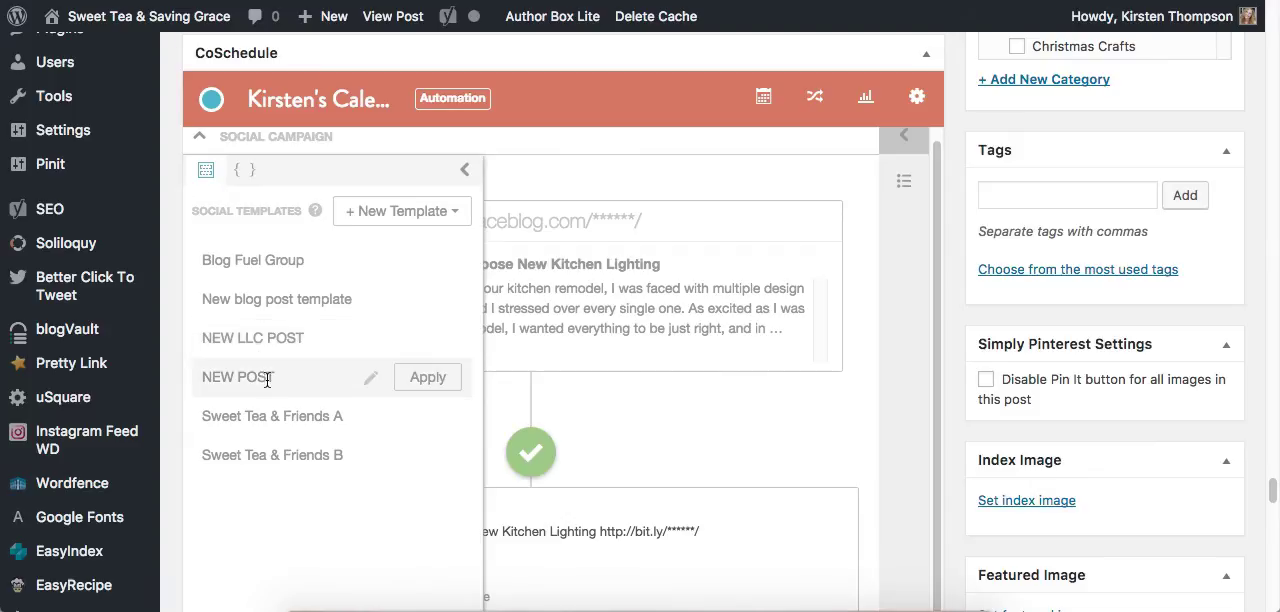
pyautogui.click(428, 378)
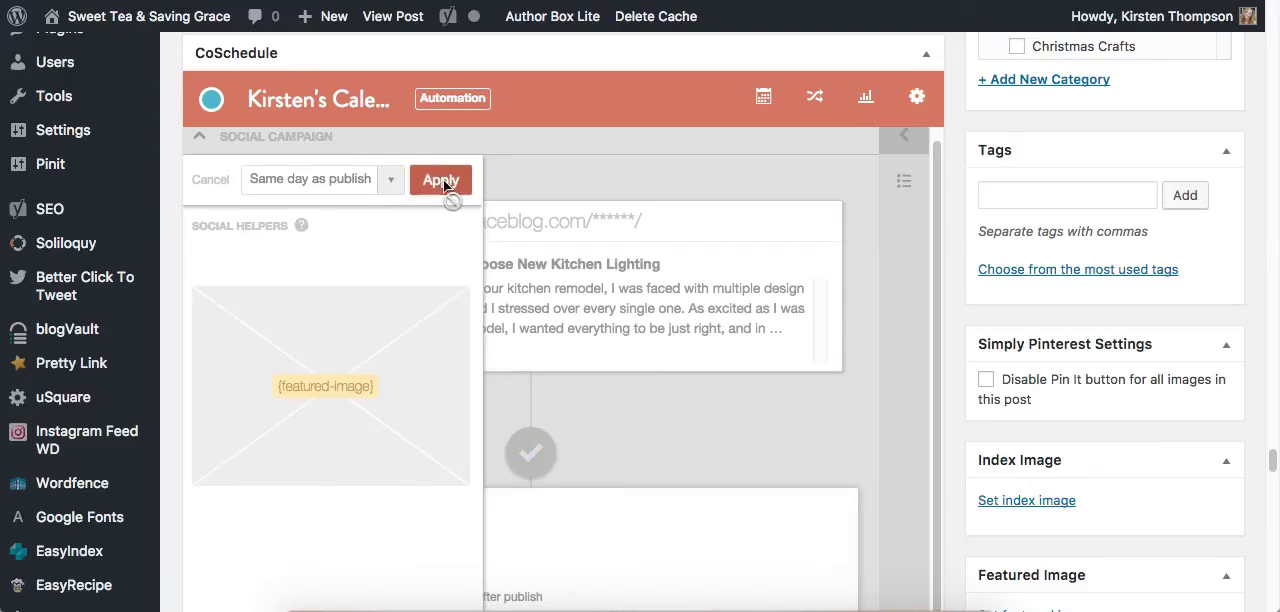
pyautogui.click(442, 181)
# - Open the first same-day Instagram message for editing and cycle forward through the post's images for its picture
pyautogui.scroll(-3, 758, 397)
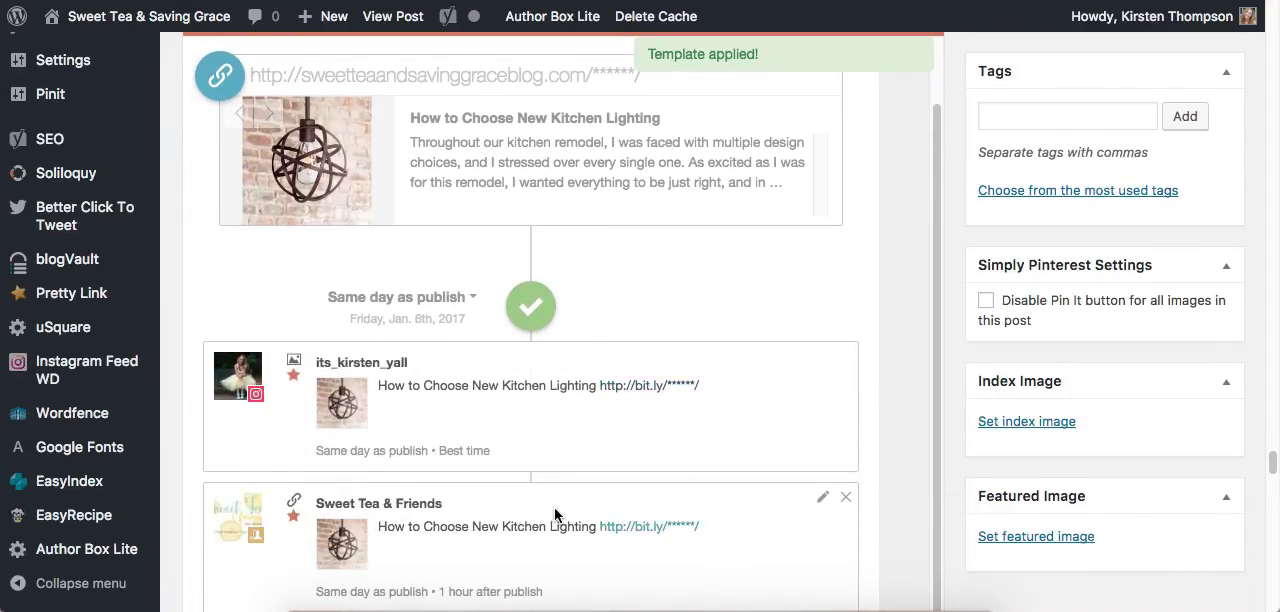
pyautogui.scroll(-5, 558, 518)
pyautogui.scroll(-5, 555, 515)
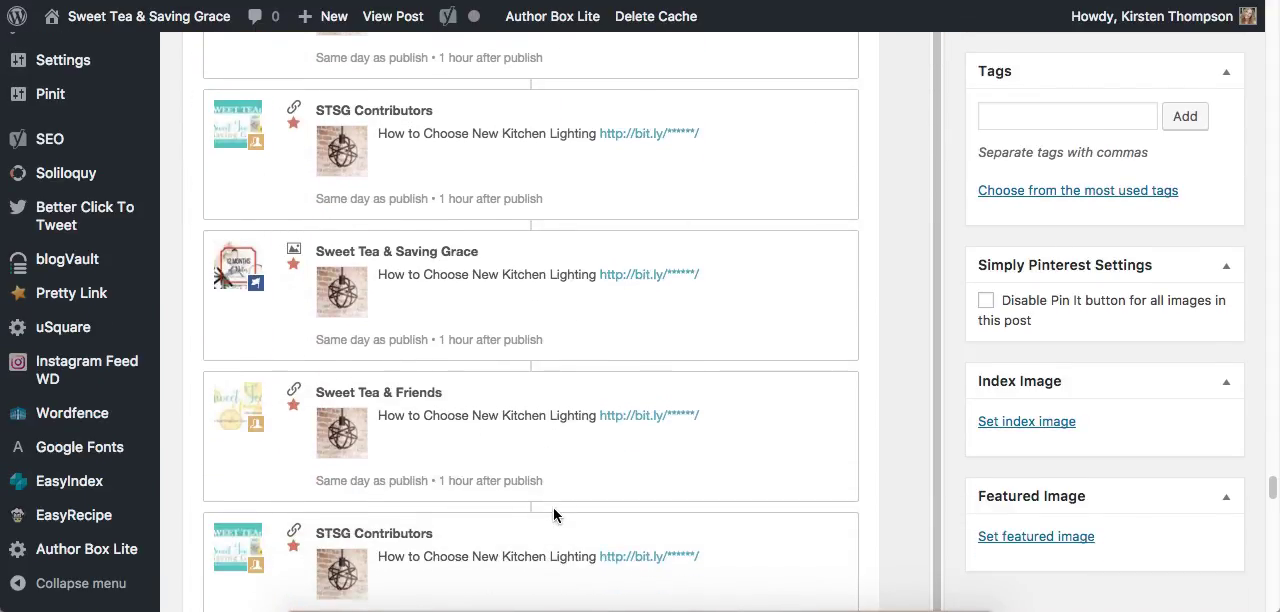
pyautogui.scroll(-3, 555, 515)
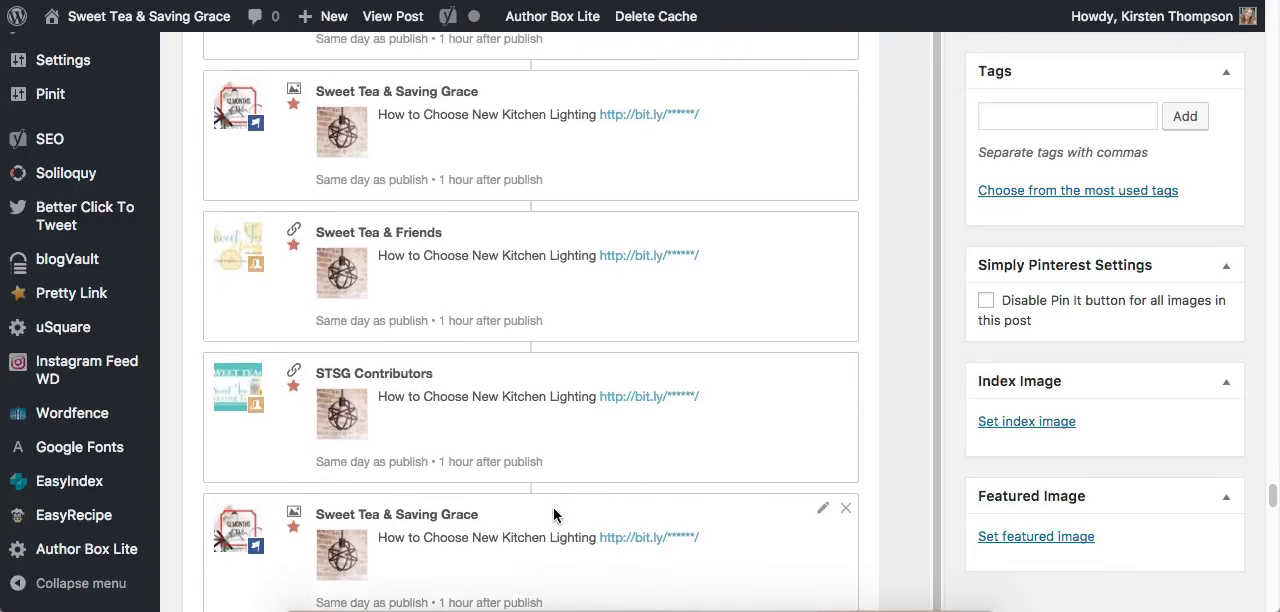
pyautogui.scroll(10, 554, 515)
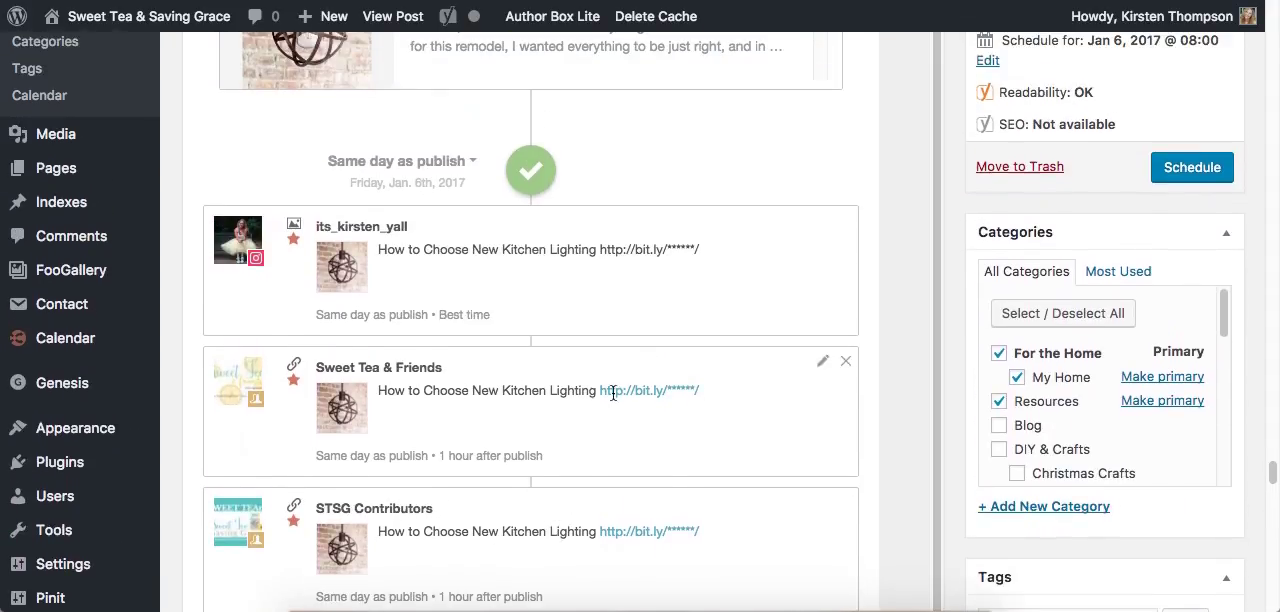
pyautogui.click(823, 224)
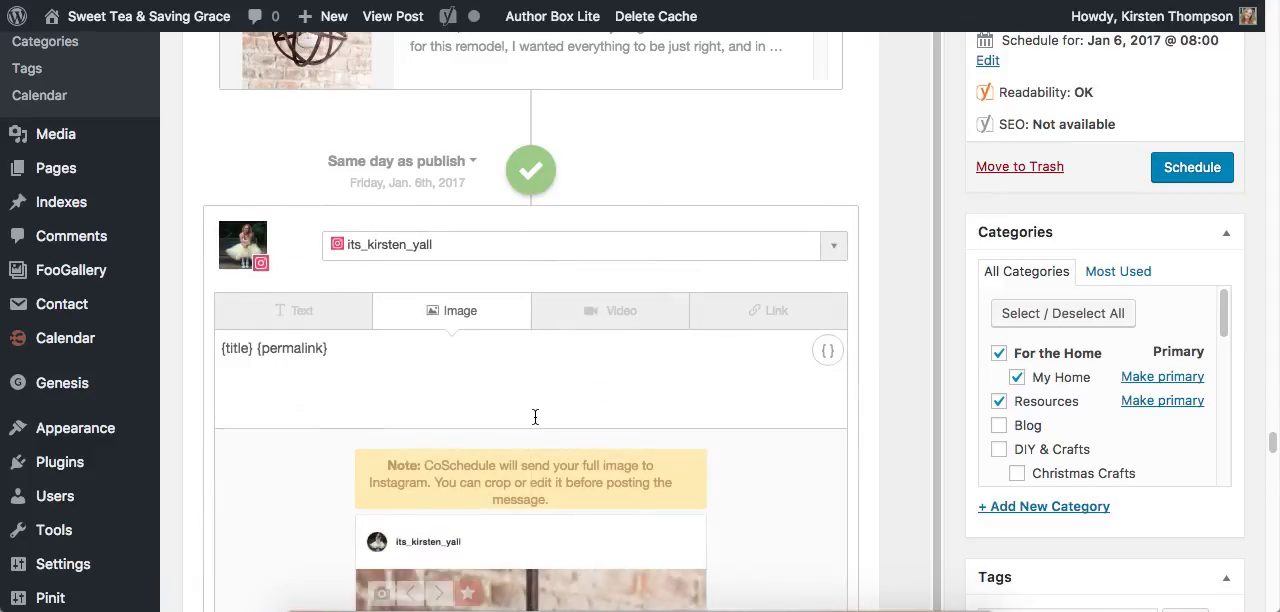
pyautogui.scroll(-2, 534, 415)
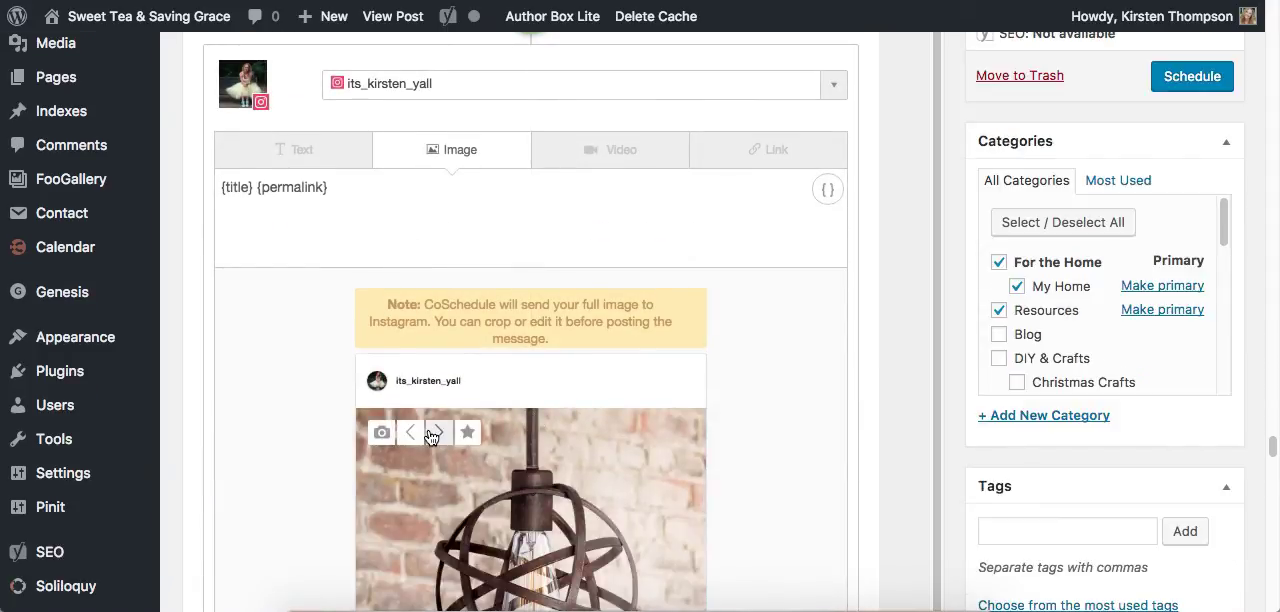
pyautogui.click(437, 434)
pyautogui.click(437, 434)
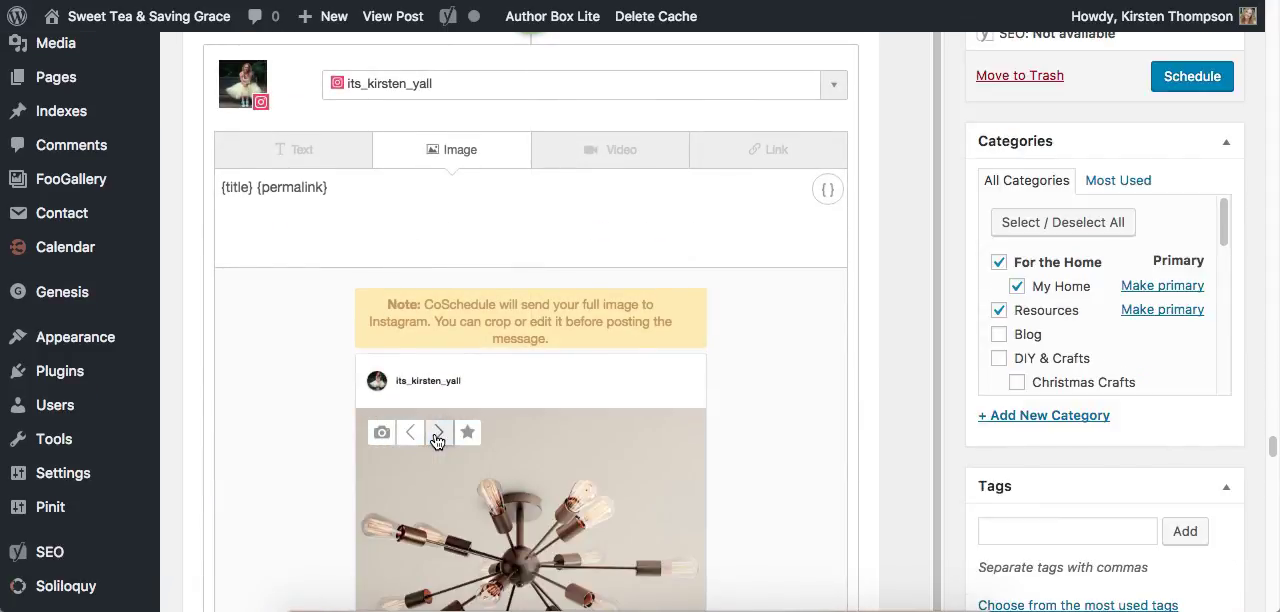
pyautogui.click(437, 434)
pyautogui.scroll(3, 437, 440)
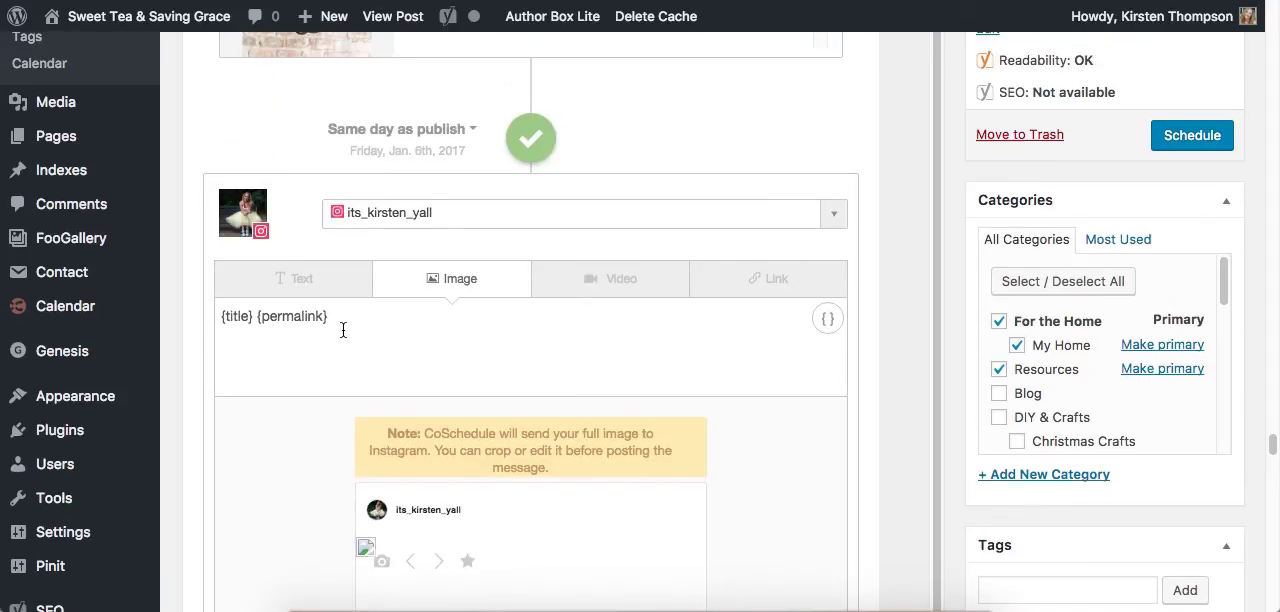
# - Review the remaining template messages in the social campaign and return to the start of the CoSchedule section
pyautogui.scroll(-10, 958, 207)
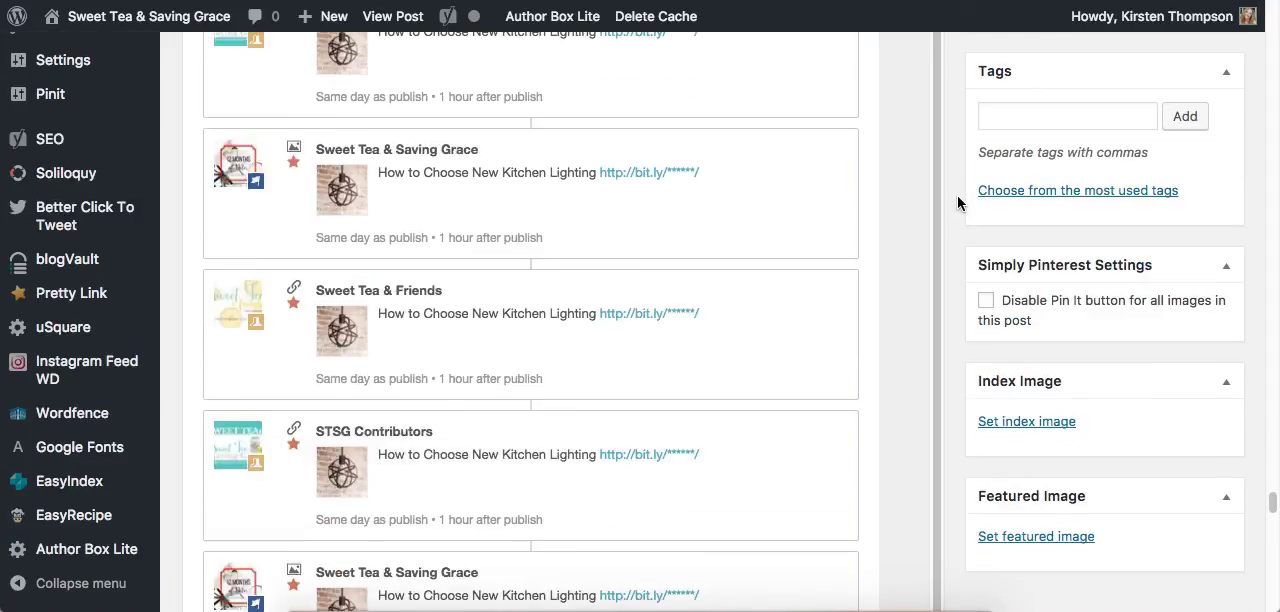
pyautogui.scroll(-10, 934, 314)
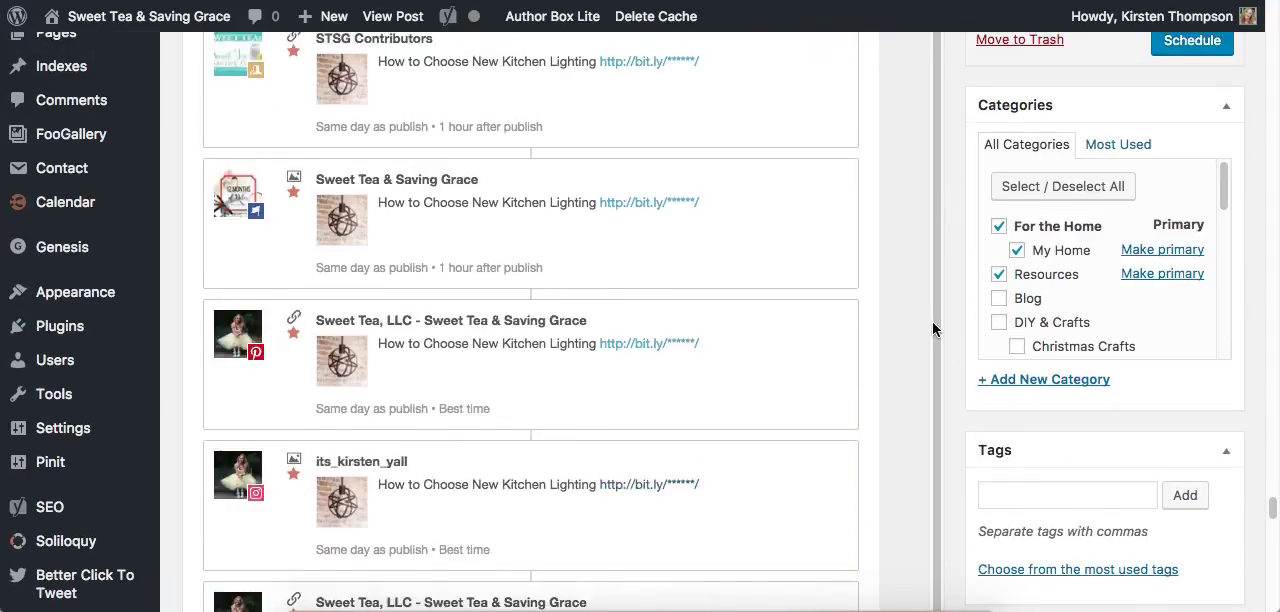
pyautogui.scroll(-7, 933, 329)
pyautogui.scroll(6, 933, 329)
pyautogui.scroll(10, 933, 329)
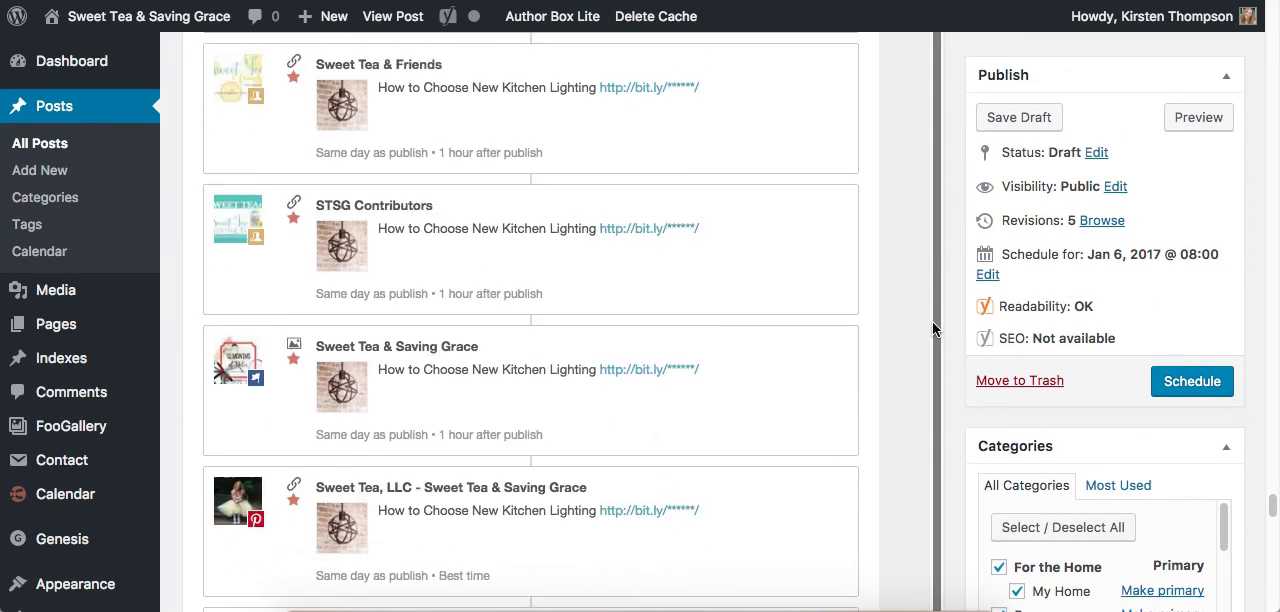
pyautogui.scroll(4, 933, 329)
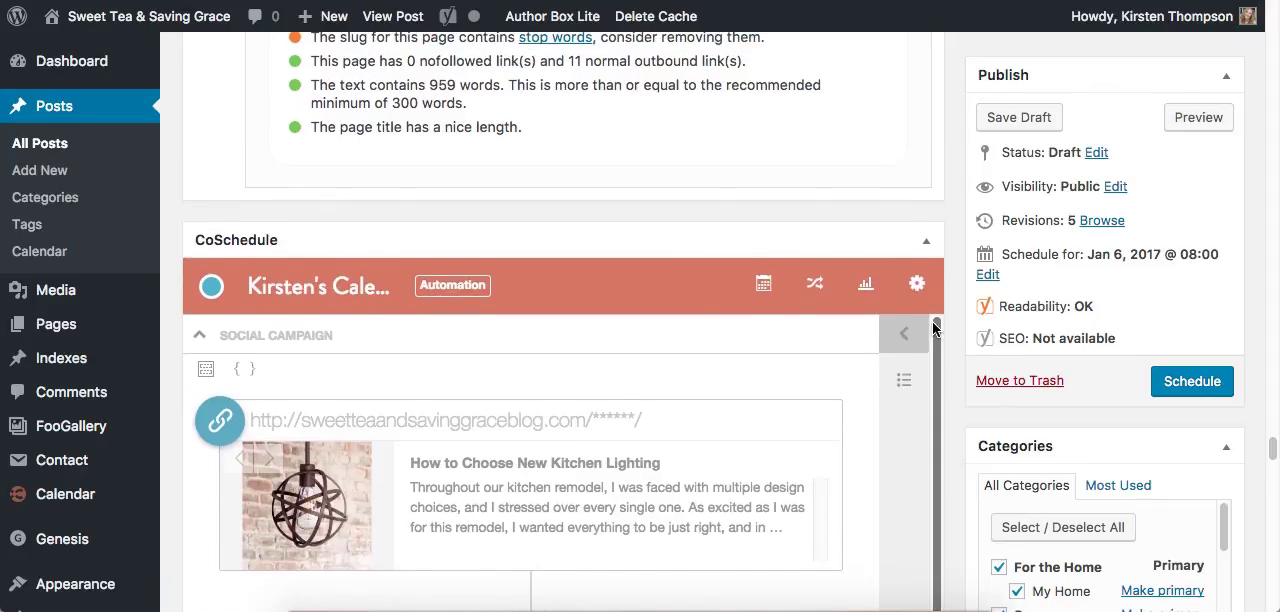